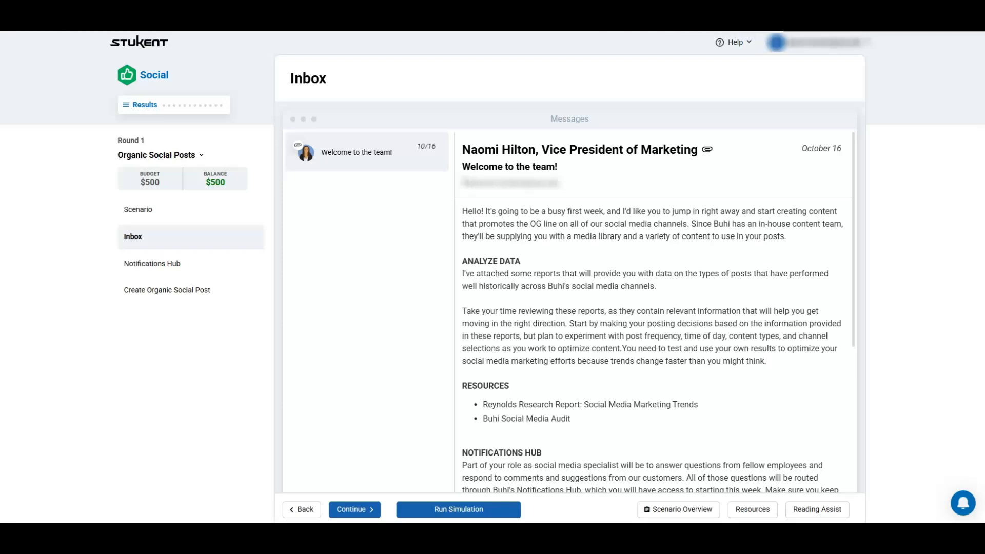
# Read the inbox welcome message to its end and review the Notifications Hub together with the scenario overview.
pyautogui.scroll(-6, 654, 312)
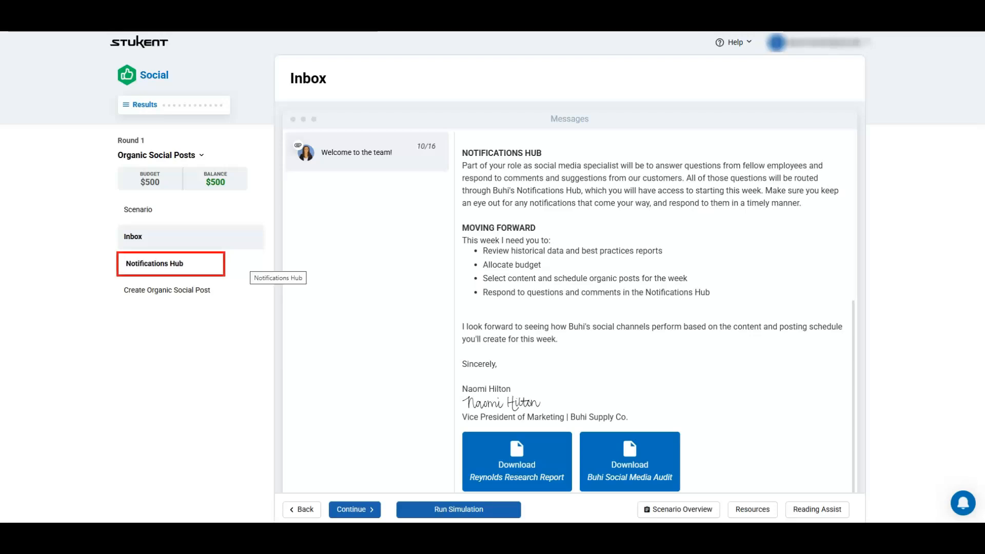
pyautogui.click(246, 263)
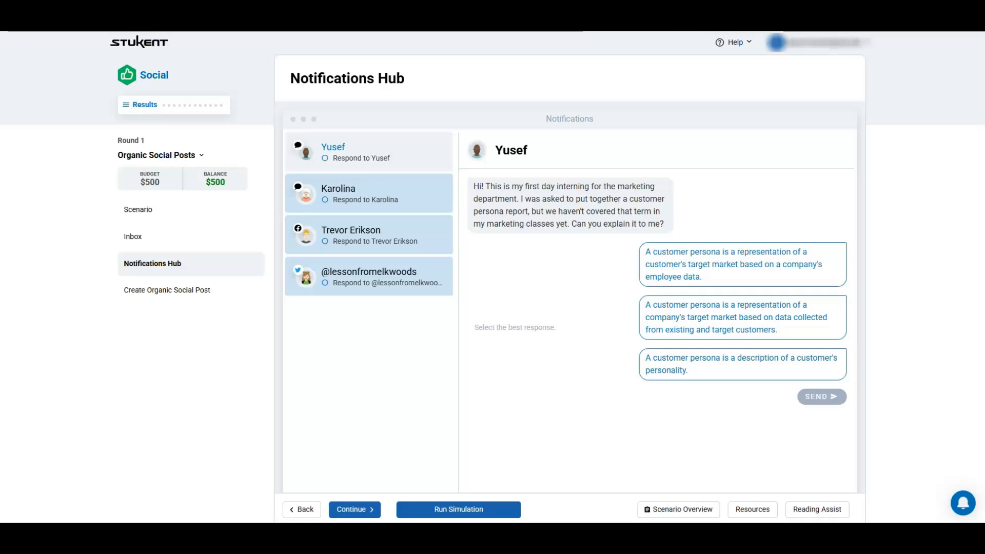
pyautogui.click(678, 510)
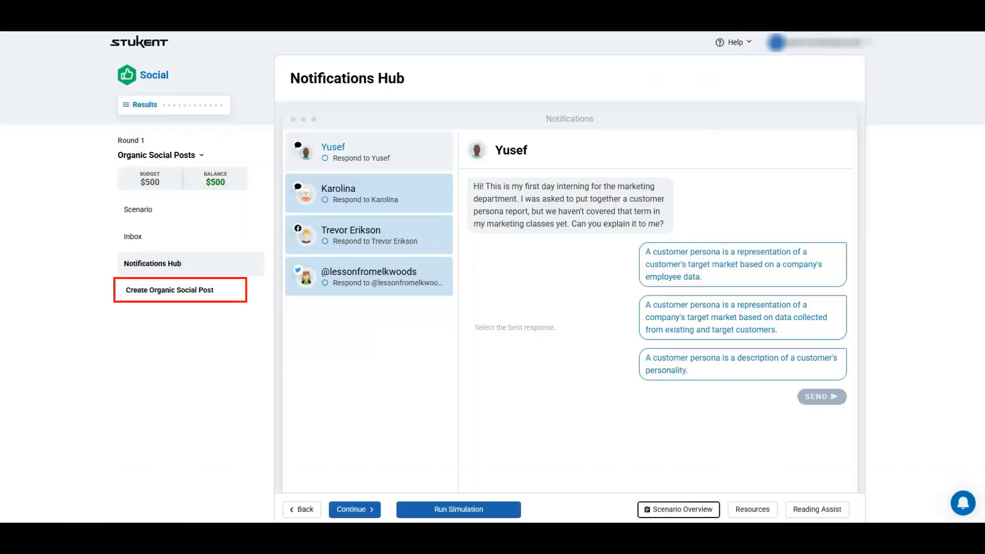
# Open the organic social post page and start a new Facebook post.
pyautogui.click(167, 289)
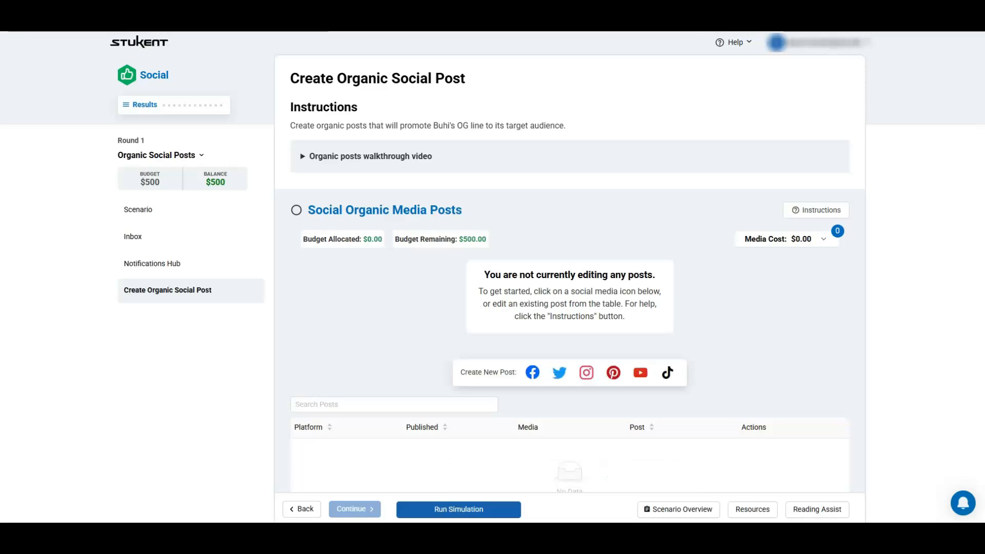
pyautogui.scroll(-3, 569, 261)
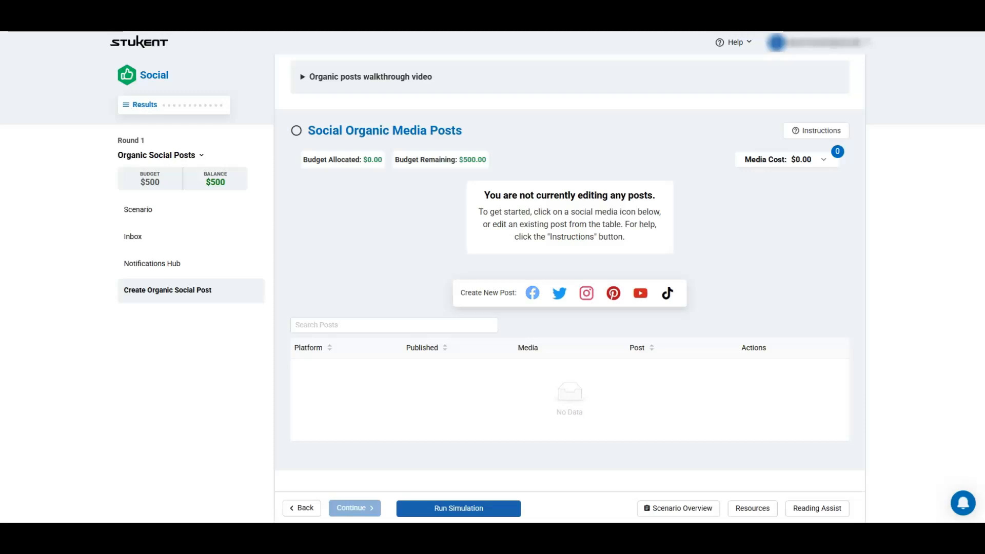
pyautogui.click(531, 293)
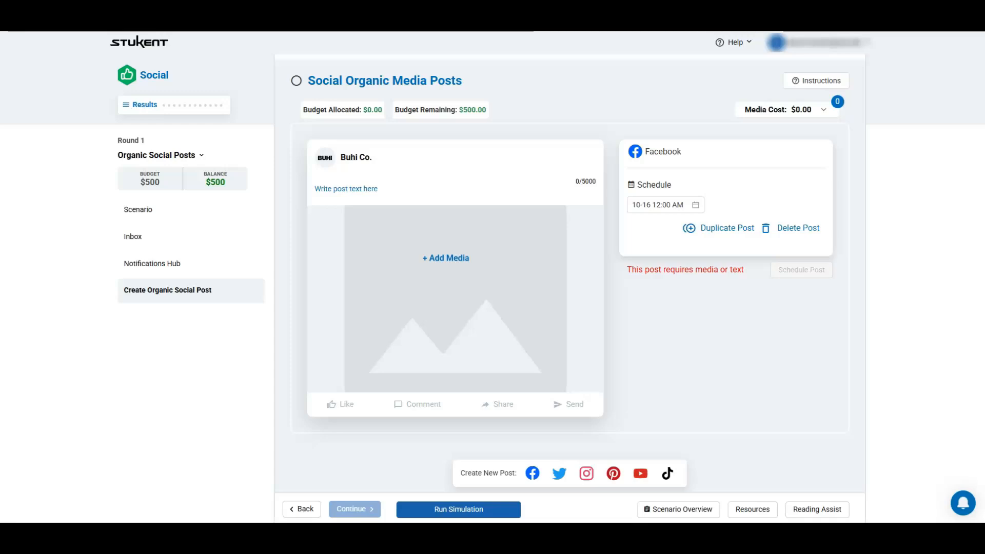
# Find the "Rugged Realiability" video with a Hiking search, add it to the Facebook post, and write an ultimate hiking companion caption with #Outdoors #Nature.
pyautogui.click(445, 258)
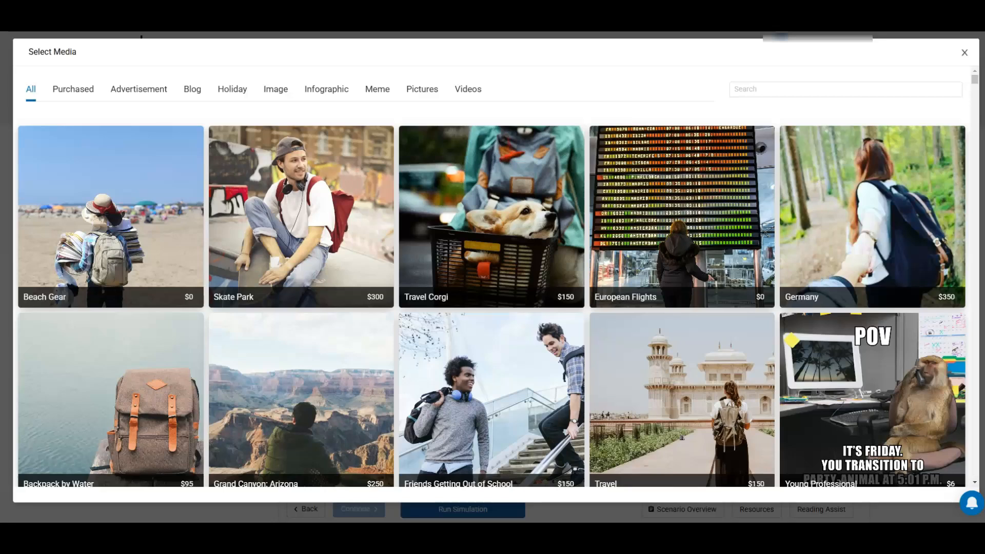
pyautogui.click(467, 89)
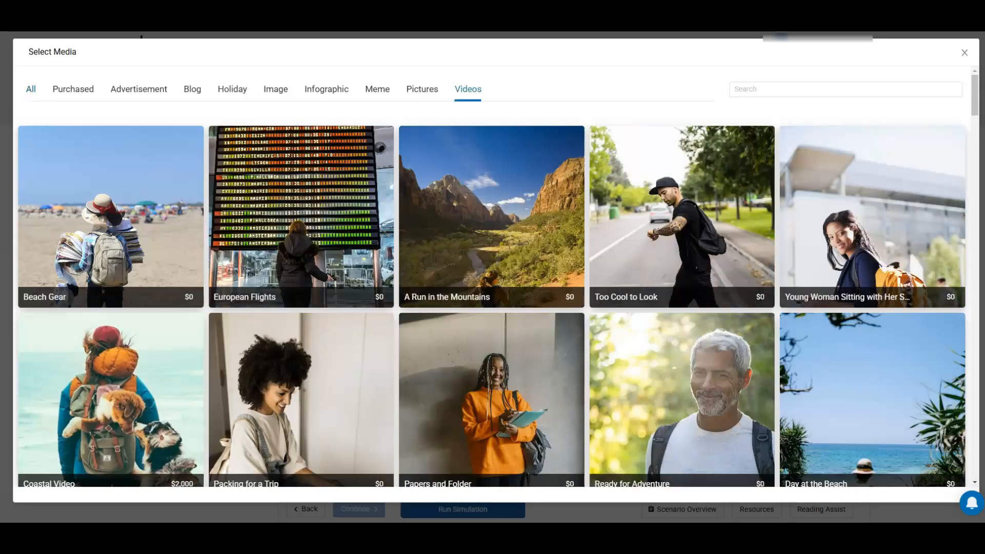
pyautogui.click(845, 89)
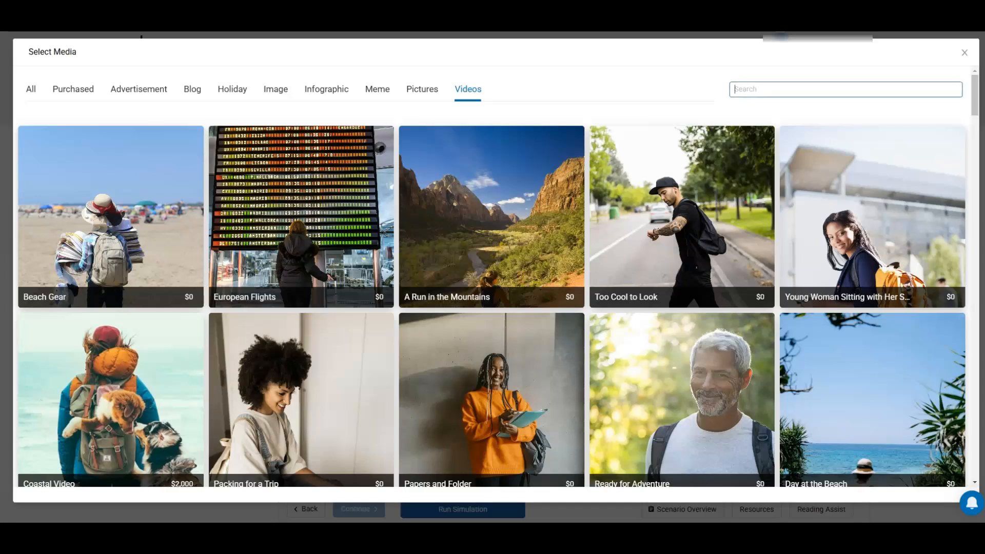
pyautogui.write('Hiking')
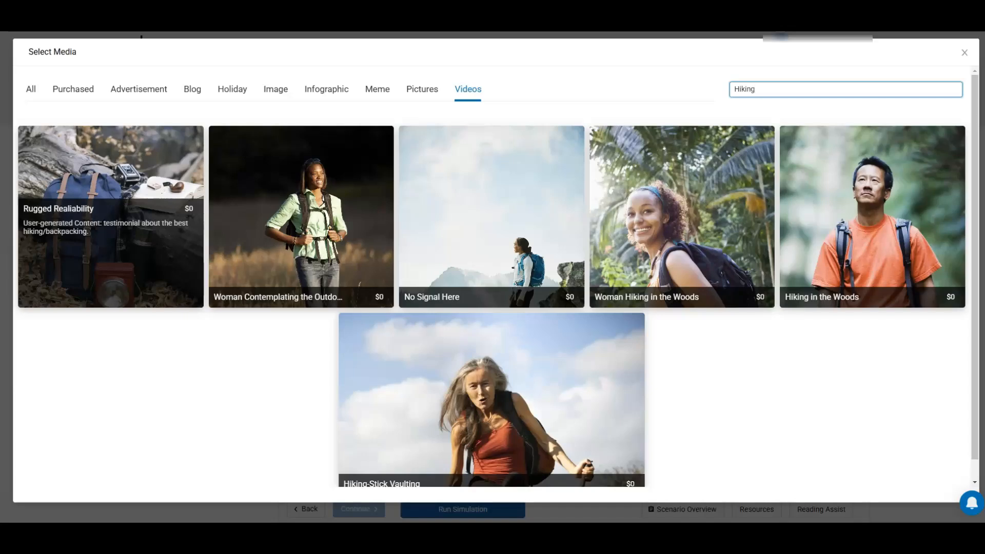
pyautogui.click(111, 217)
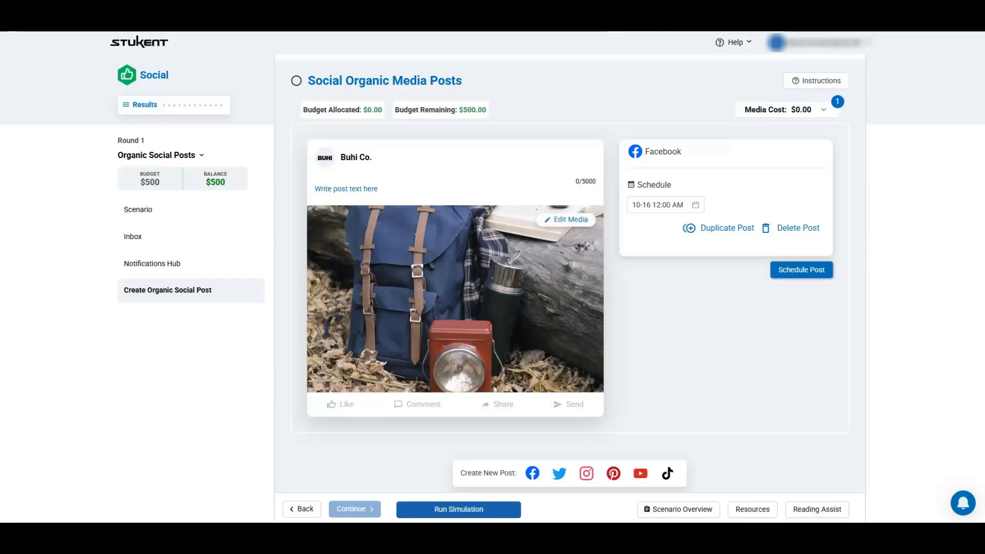
pyautogui.write('Discover the ultimate hiking companion! Hear what Alex has to say about Buhi’s OG backpack for your adventures. #Outdoors #Nature')
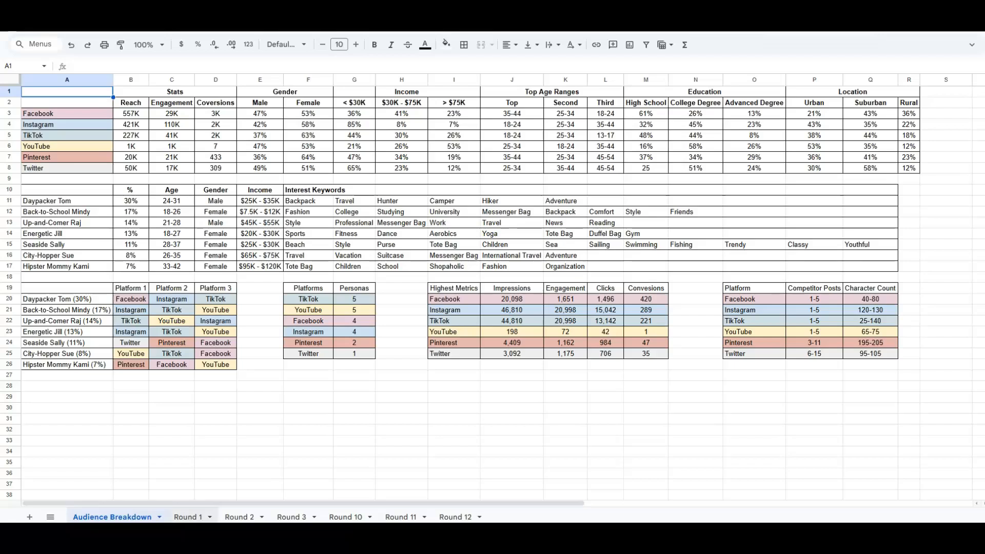
# Switch to the planning spreadsheet and mark Facebook's Thursday 3 PM slot with an x on the Round 1 sheet.
pyautogui.click(187, 517)
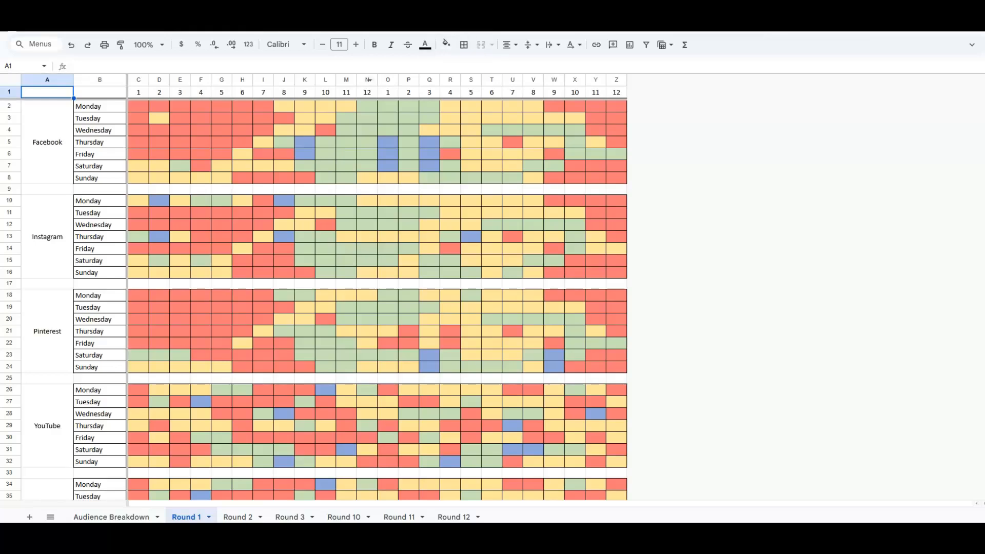
pyautogui.click(429, 142)
pyautogui.write('x')
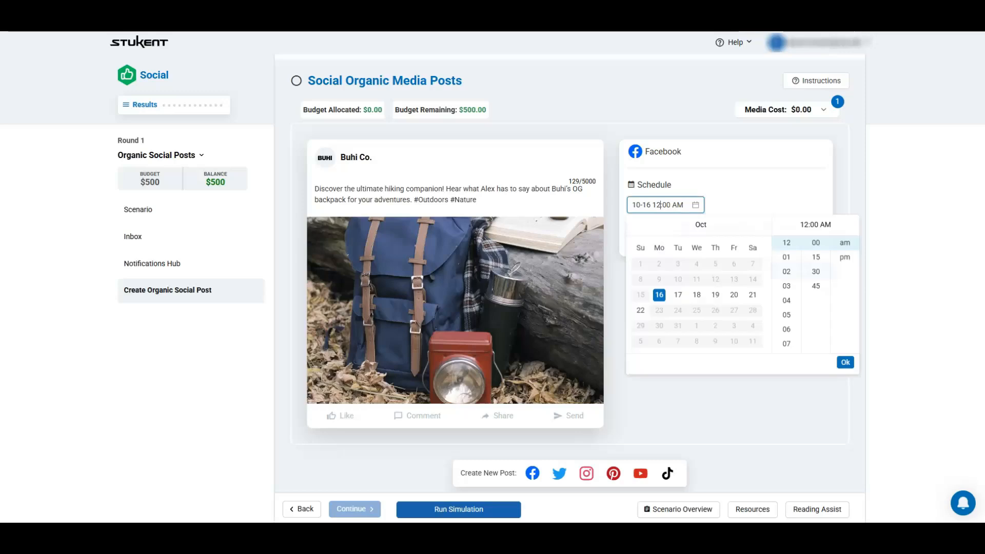
# Switch back to Stukent and set the Facebook post's schedule to October 19 at 3:00 PM.
pyautogui.click(715, 295)
pyautogui.click(786, 286)
pyautogui.click(840, 246)
pyautogui.click(845, 363)
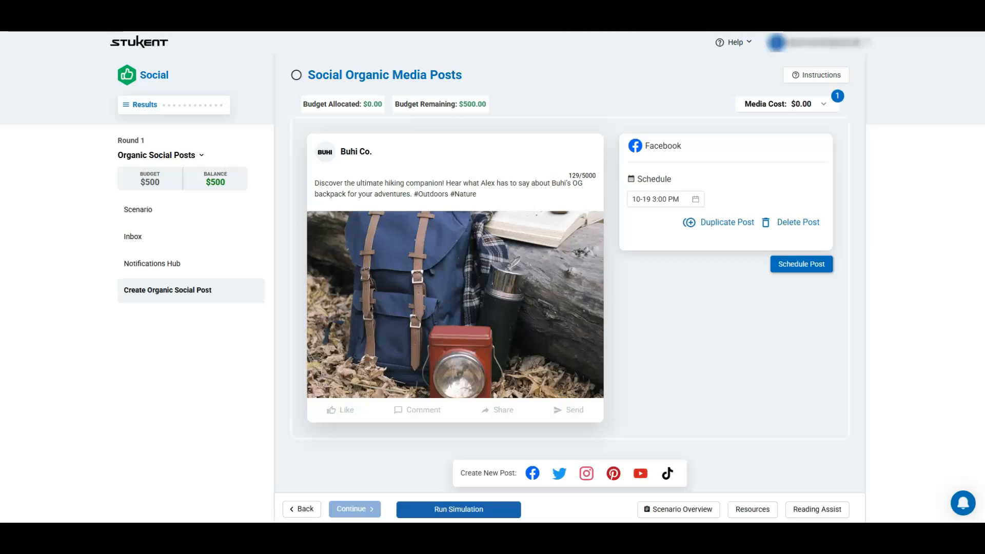
# Duplicate the Facebook post to Instagram and replace its caption with a weekend wanderings text about the OG Buhi backpack, tagged #Hiking #Adventure.
pyautogui.click(719, 222)
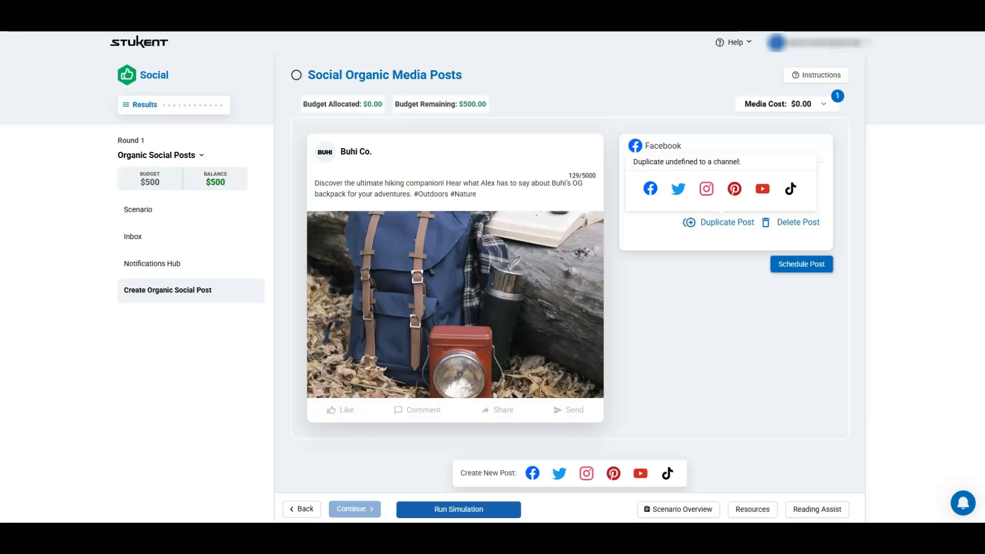
pyautogui.click(705, 189)
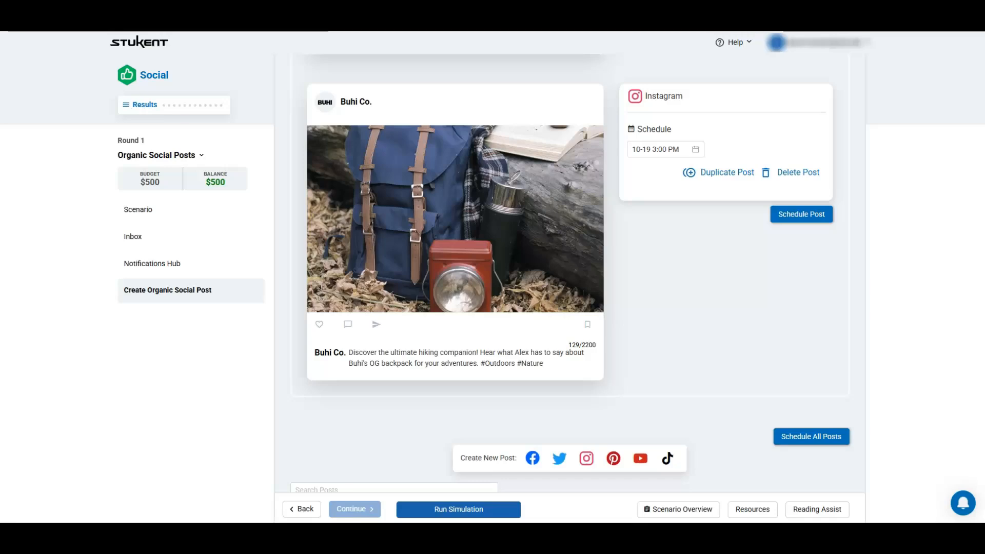
pyautogui.tripleClick(503, 352)
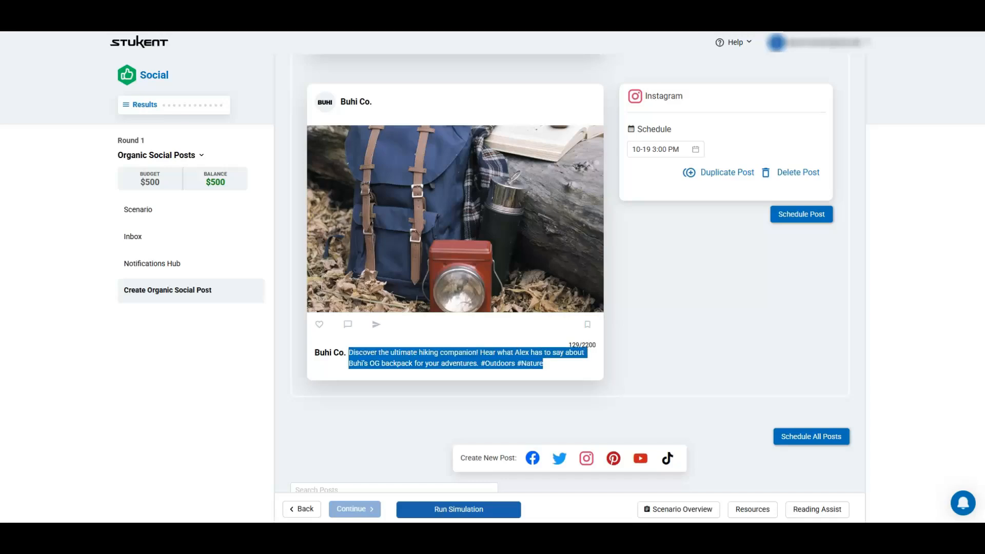
pyautogui.write("Meet Alex and his OG Buhi backpack, a dynamic duo for weekend wanderings in nature's playground. #Hiking #Adventure")
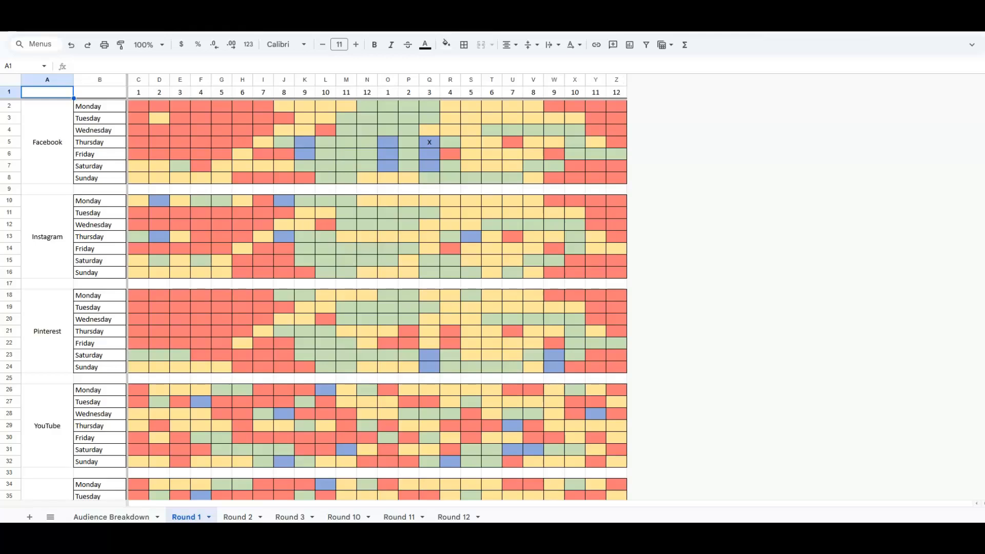
# Mark Instagram's Thursday 5 PM slot with an x in the spreadsheet and set the Instagram post's schedule to October 19, 5:00 PM in Stukent.
pyautogui.click(470, 236)
pyautogui.write('x')
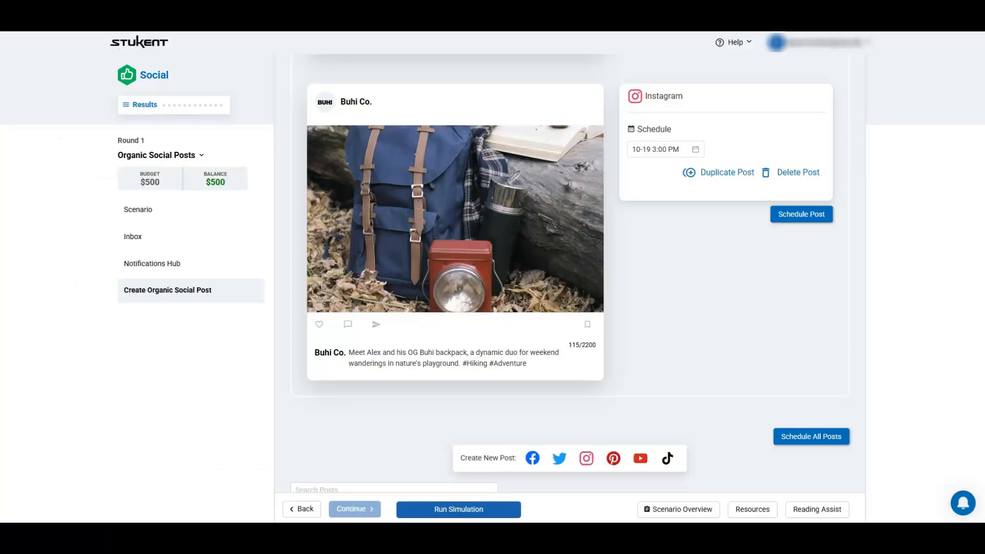
pyautogui.click(665, 149)
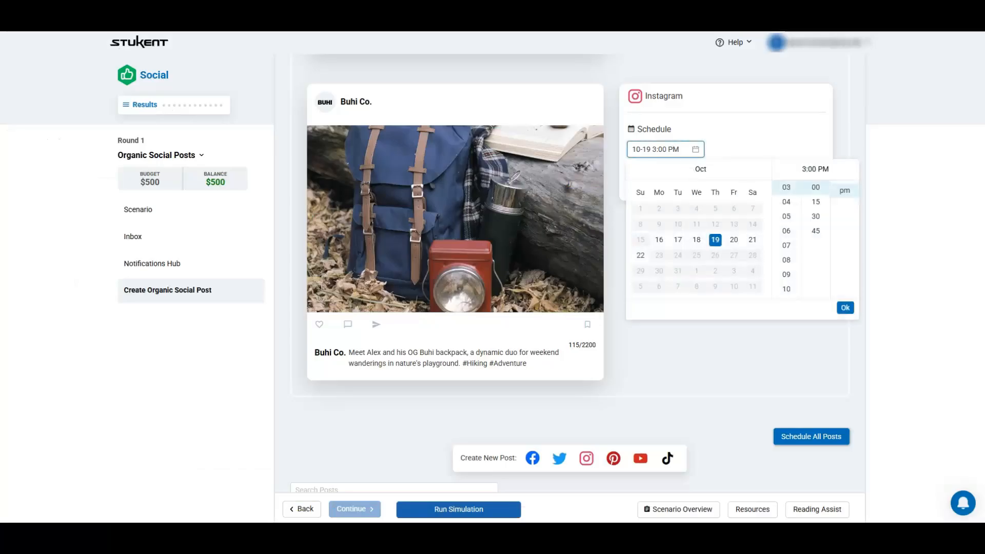
pyautogui.press('Escape')
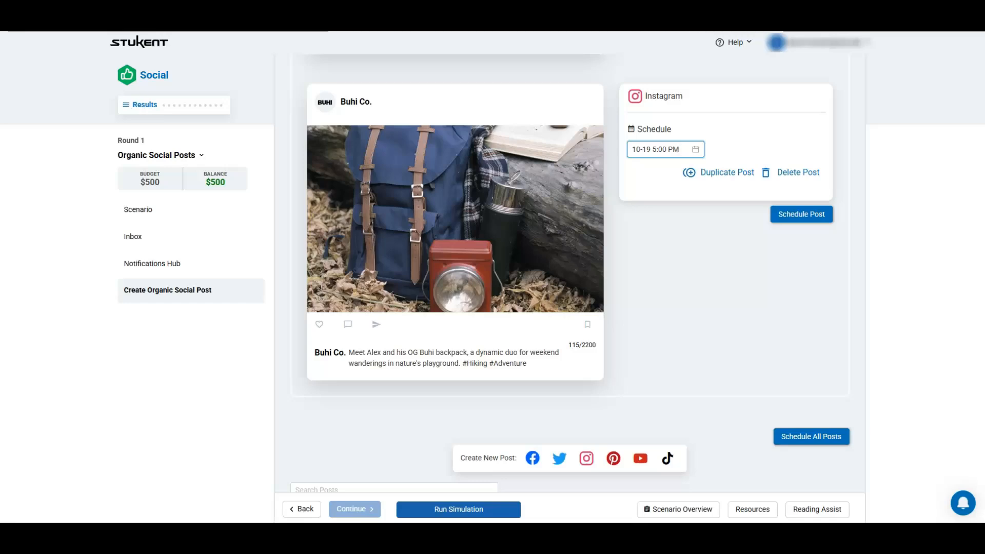
# Duplicate the Instagram post to TikTok and replace its caption with a weekend wilderness adventure essentials text about the OG Buhi backpack, tagged #Hiking.
pyautogui.scroll(1, 564, 262)
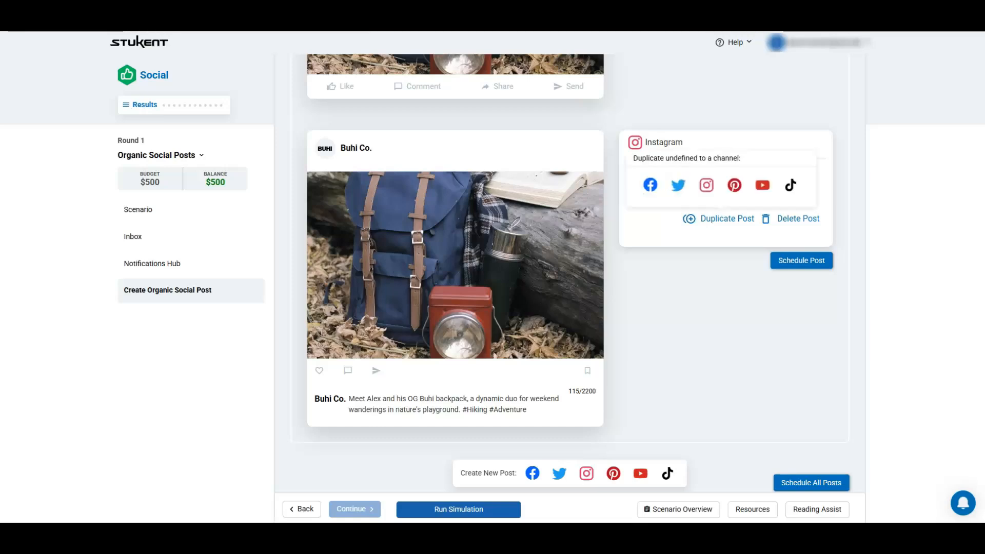
pyautogui.click(790, 185)
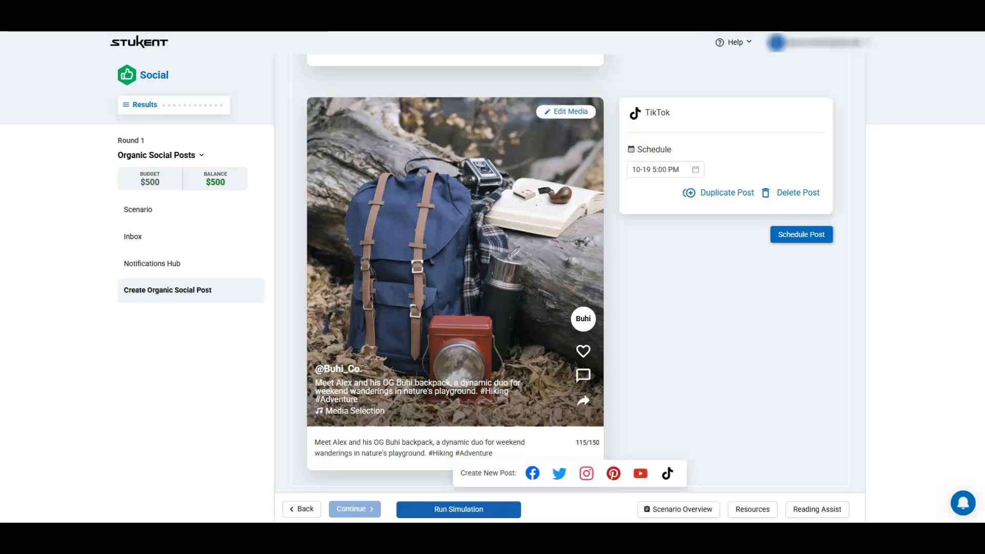
pyautogui.doubleClick(510, 442)
pyautogui.hotkey('ctrl', 'a')
pyautogui.write("Alex's weekend wilderness adventure essentials: His OG Buhi backpack! Follow along as he shares his love for the great outdoors. #Hiking")
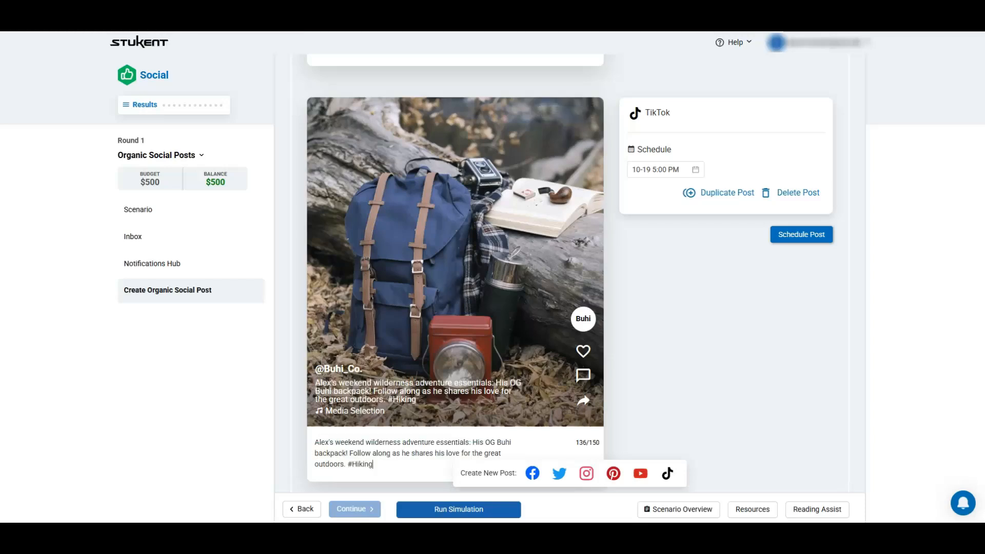
# Mark TikTok's Thursday 7 PM slot with an x in the spreadsheet and set the TikTok post's schedule to October 19, 7:00 PM in Stukent.
pyautogui.scroll(-1, 564, 261)
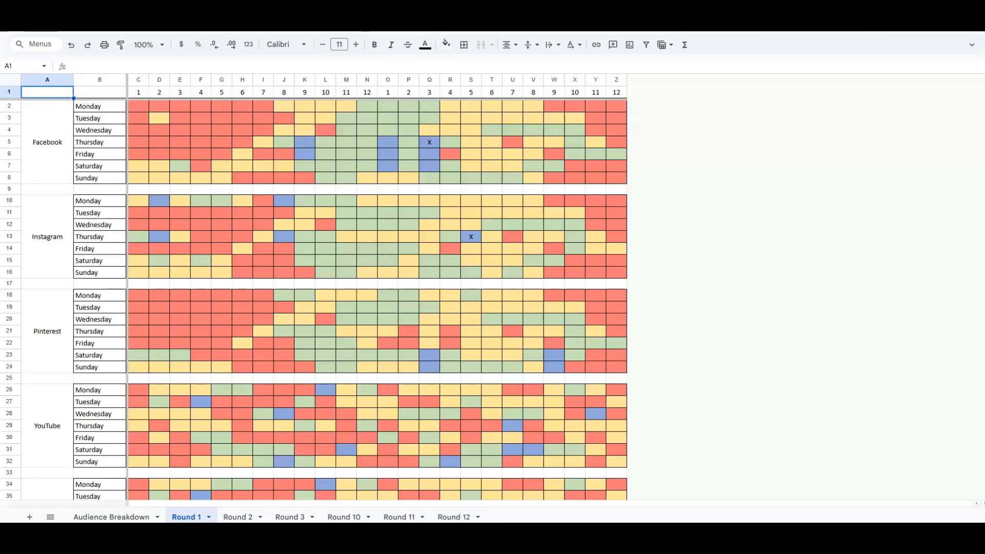
pyautogui.scroll(-5, 314, 300)
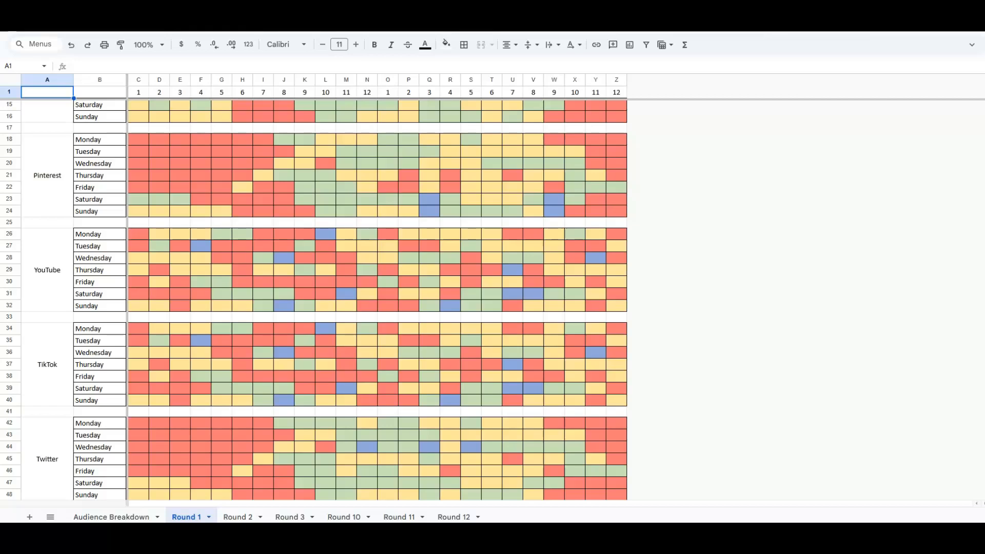
pyautogui.click(513, 364)
pyautogui.write('x')
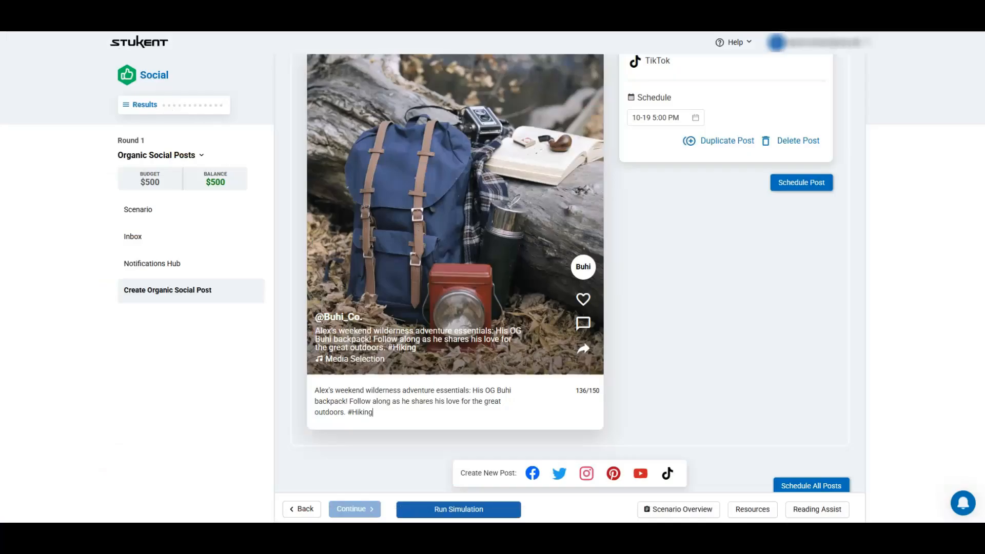
pyautogui.click(661, 117)
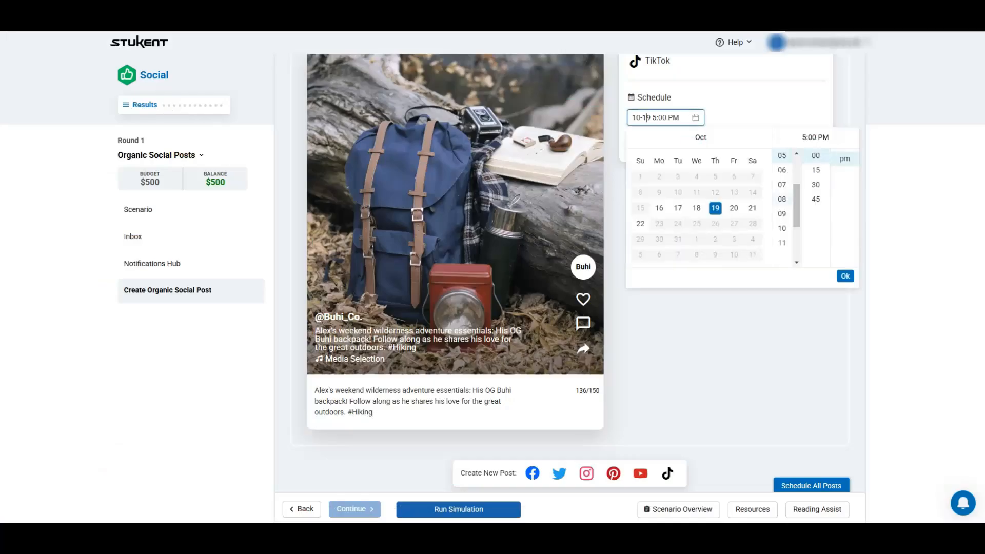
pyautogui.click(845, 276)
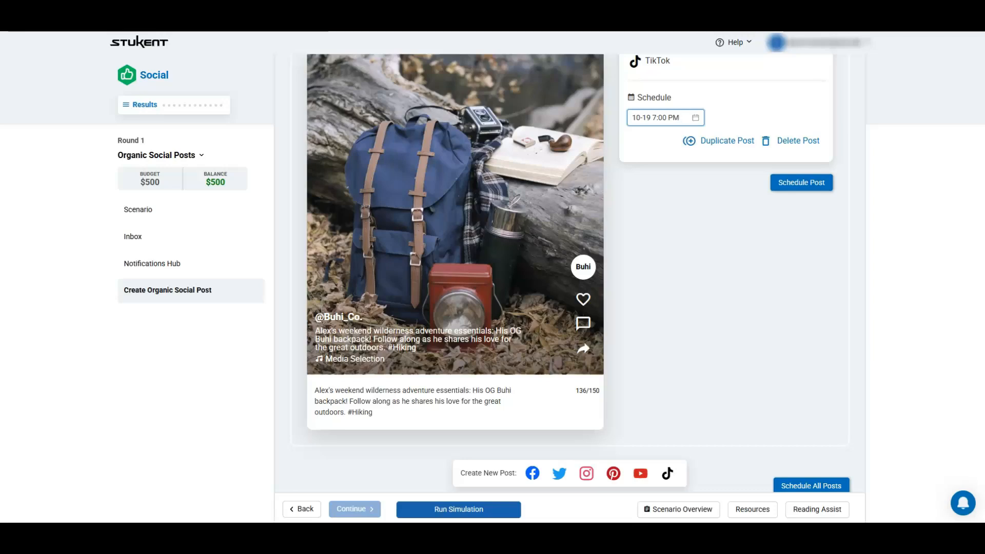
# Schedule the drafted Facebook, Instagram and TikTok posts all at once.
pyautogui.scroll(-2, 570, 271)
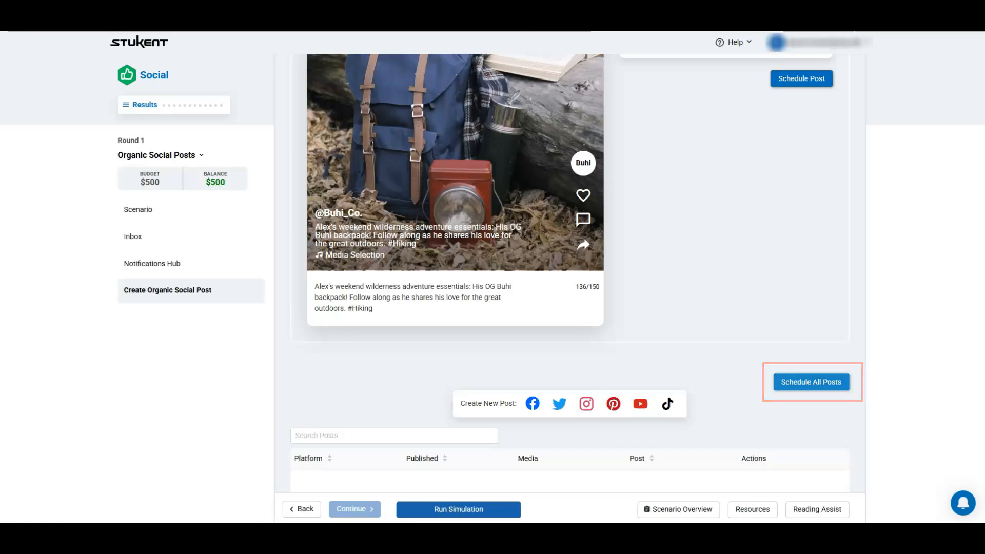
pyautogui.scroll(-3, 569, 272)
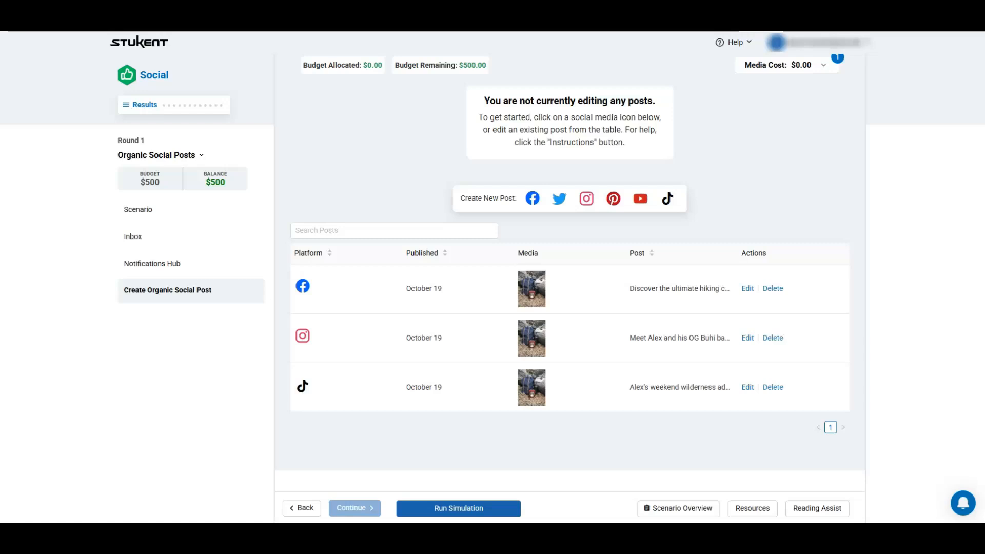
# Create an Instagram post with the Colorful Fashion video from a College search, captioned about a student's trusty Buhi bag, tagged #Studying #University.
pyautogui.click(586, 198)
pyautogui.scroll(1, 569, 257)
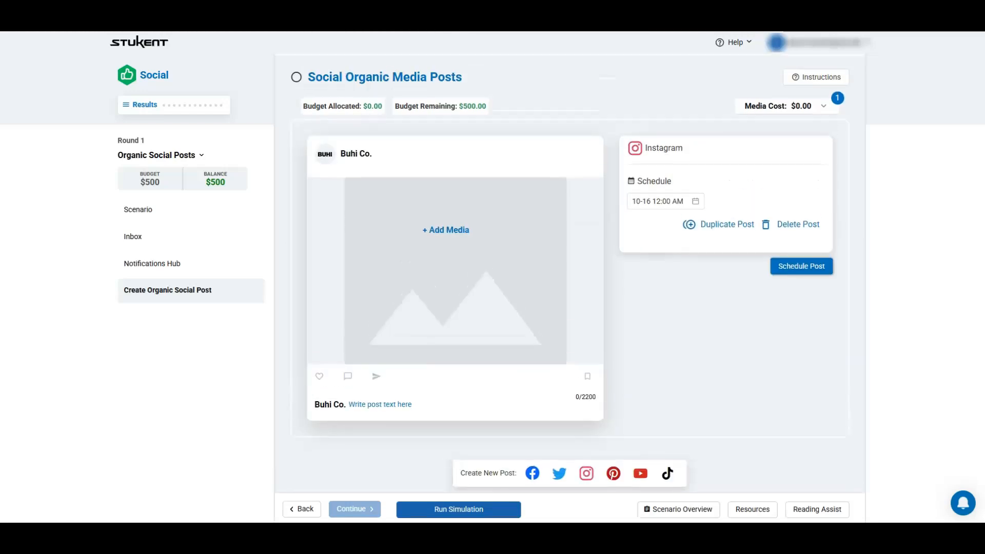
pyautogui.click(445, 229)
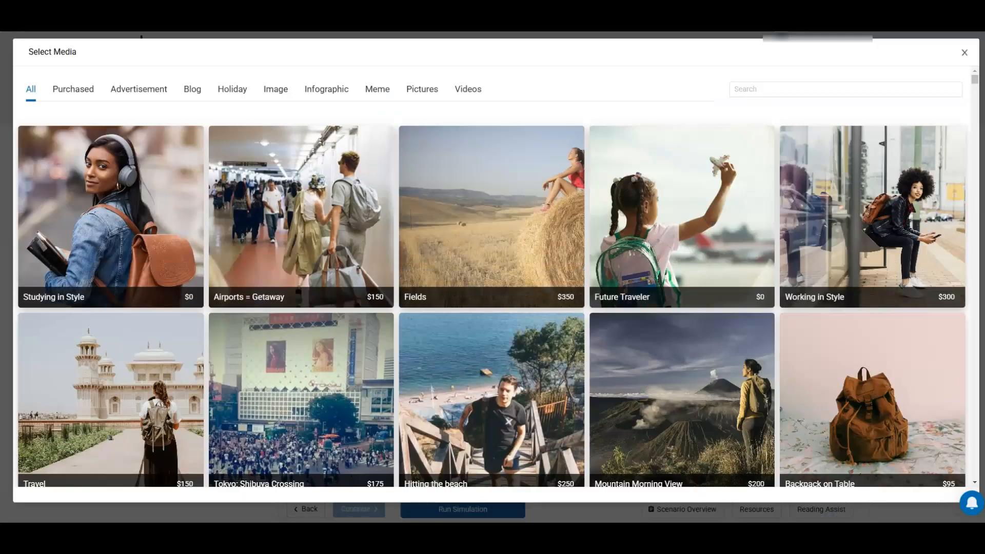
pyautogui.click(468, 89)
pyautogui.click(769, 88)
pyautogui.write('College')
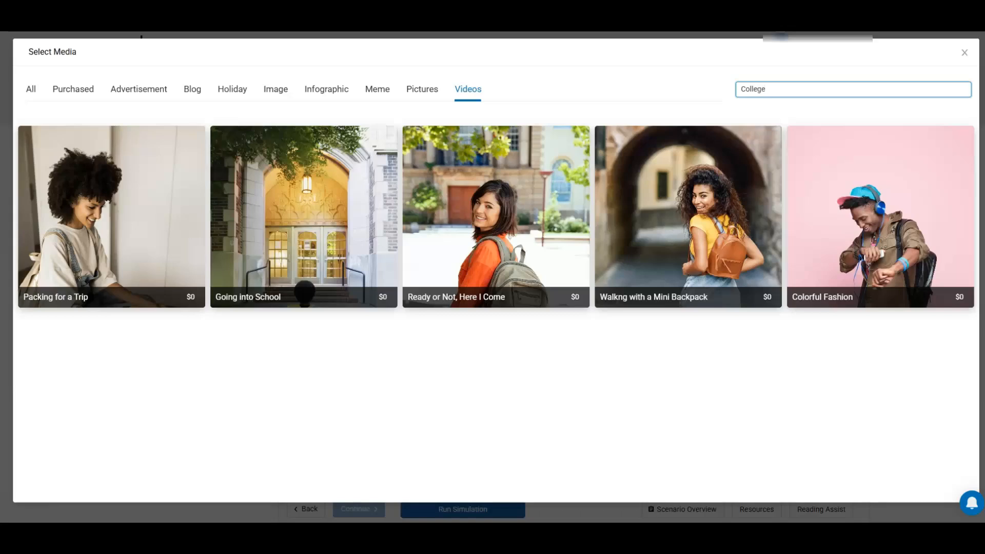
pyautogui.moveTo(880, 241)
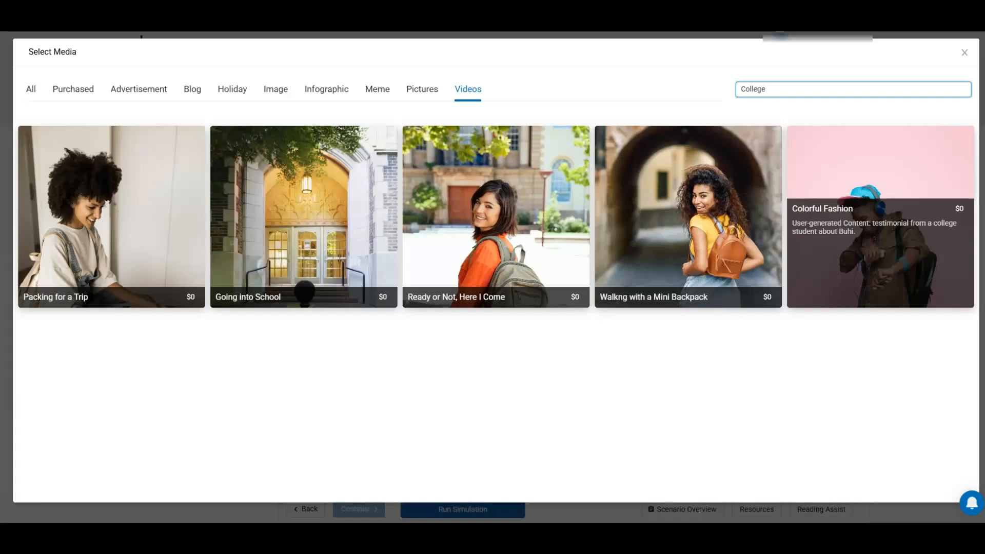
pyautogui.click(880, 241)
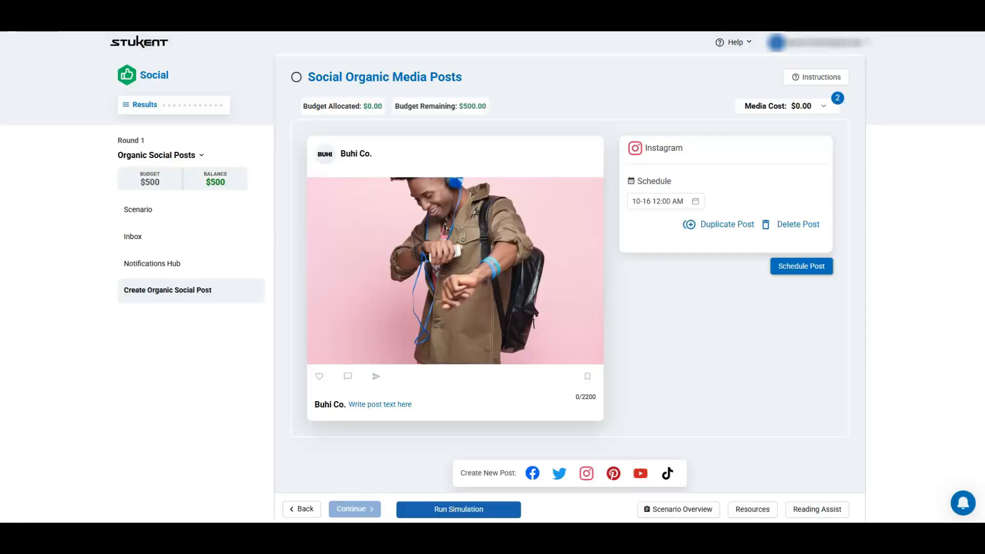
pyautogui.write('Meet William, the college student who never leaves home without his trusty Buhi bag. #Studying #University')
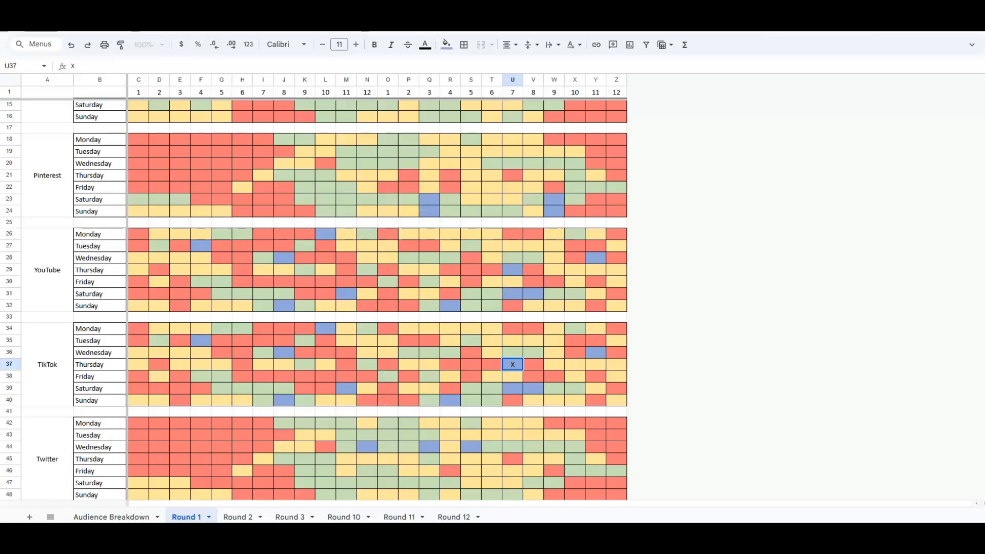
# Mark Instagram's Monday 8 AM slot with an X in the spreadsheet and set the Instagram post's schedule to October 16, 8:00 AM in Stukent.
pyautogui.scroll(5, 327, 300)
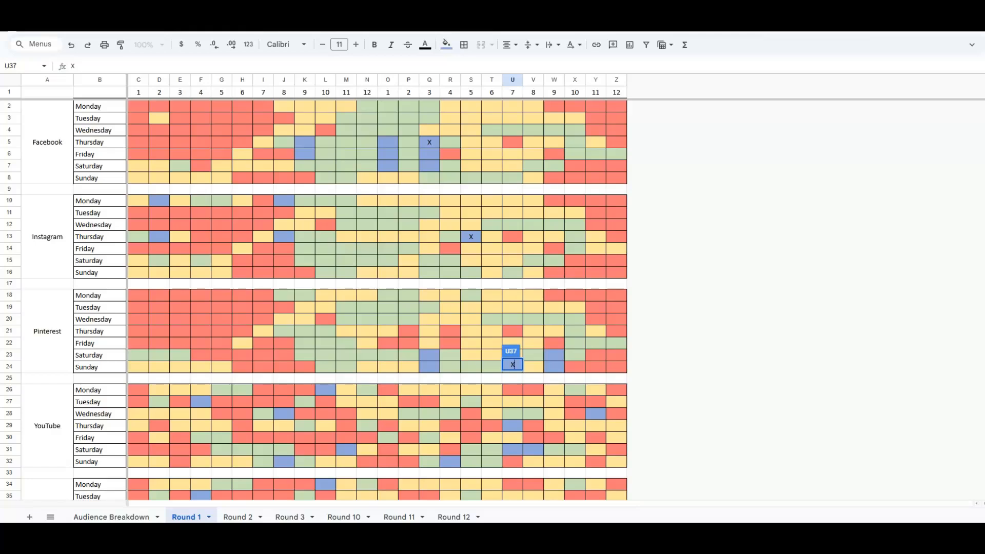
pyautogui.click(284, 201)
pyautogui.write('X')
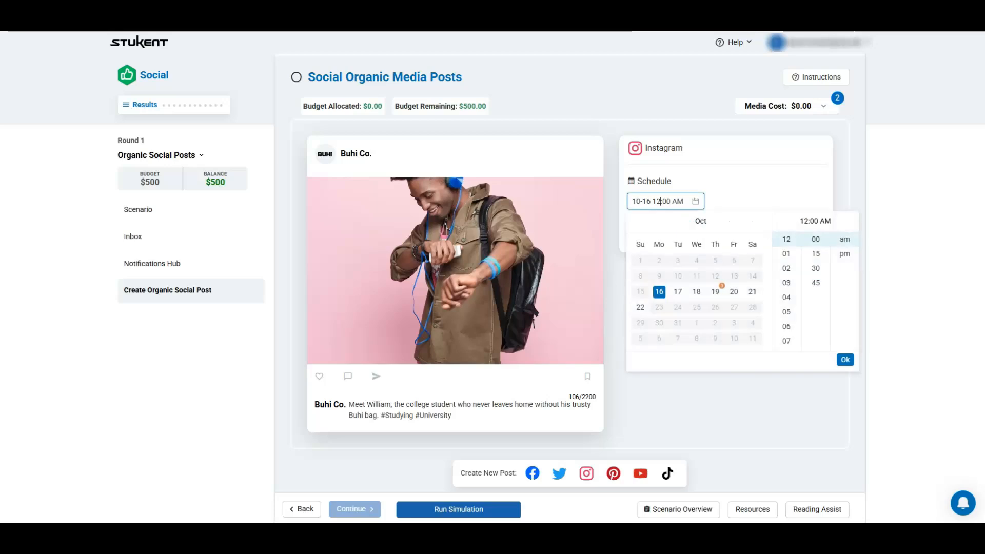
pyautogui.scroll(-1, 781, 283)
pyautogui.click(781, 305)
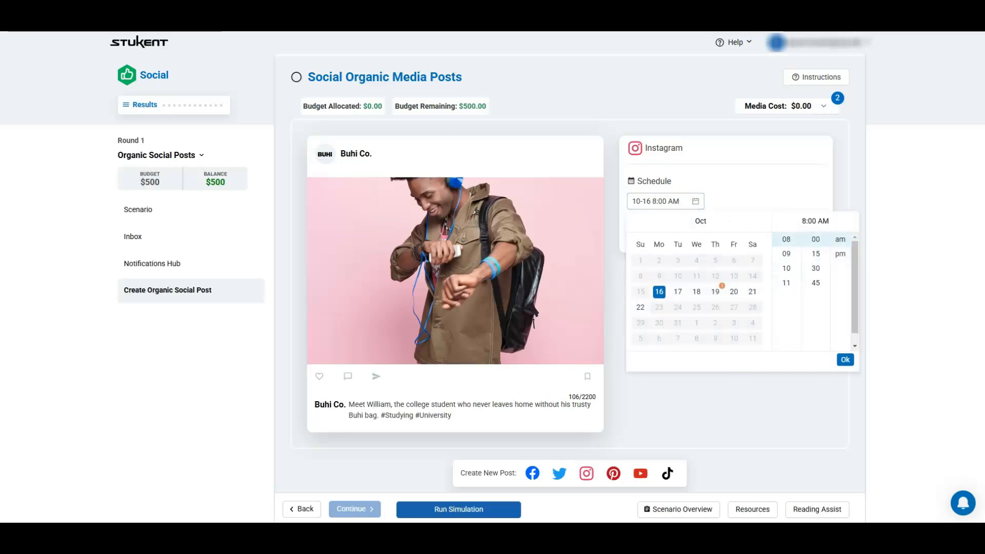
pyautogui.click(845, 359)
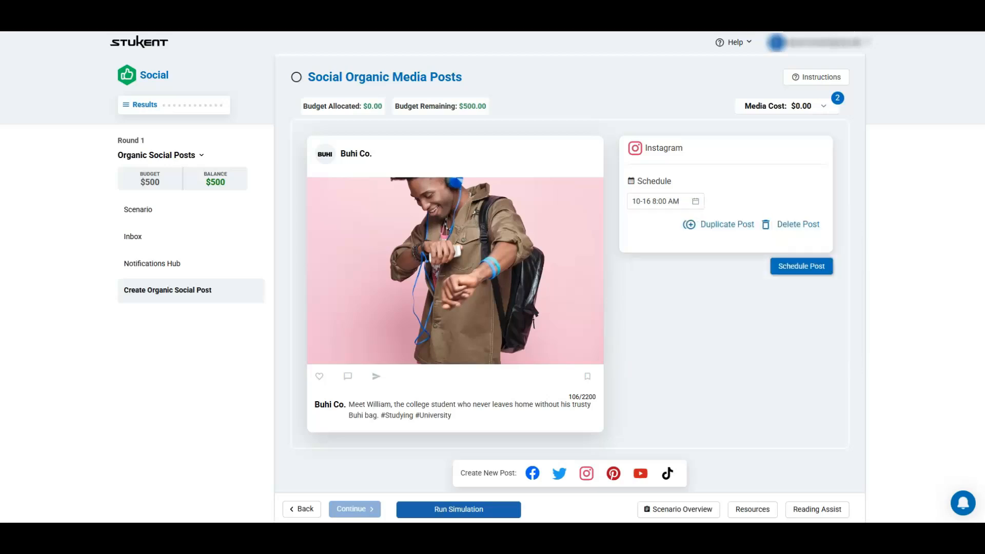
# Duplicate the Instagram post to TikTok and replace its caption with a books-to-laptops college adventures text about the Buhi bag, tagged #Studying #University.
pyautogui.click(718, 224)
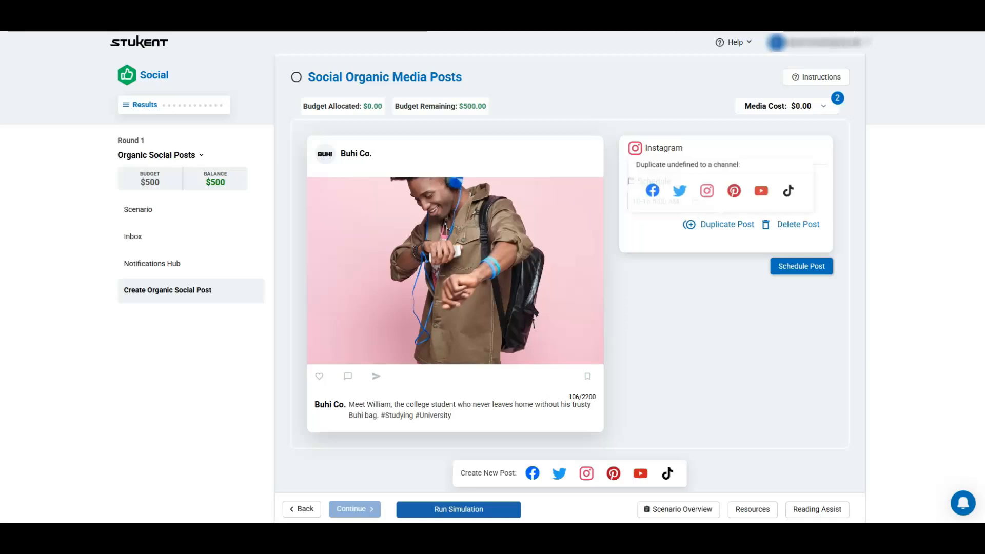
pyautogui.click(790, 191)
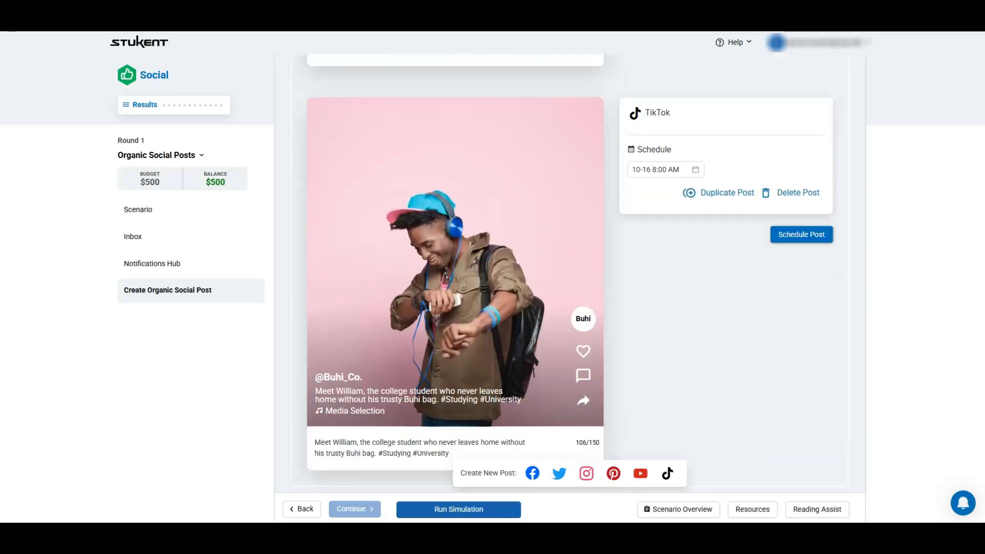
pyautogui.scroll(-1, 569, 272)
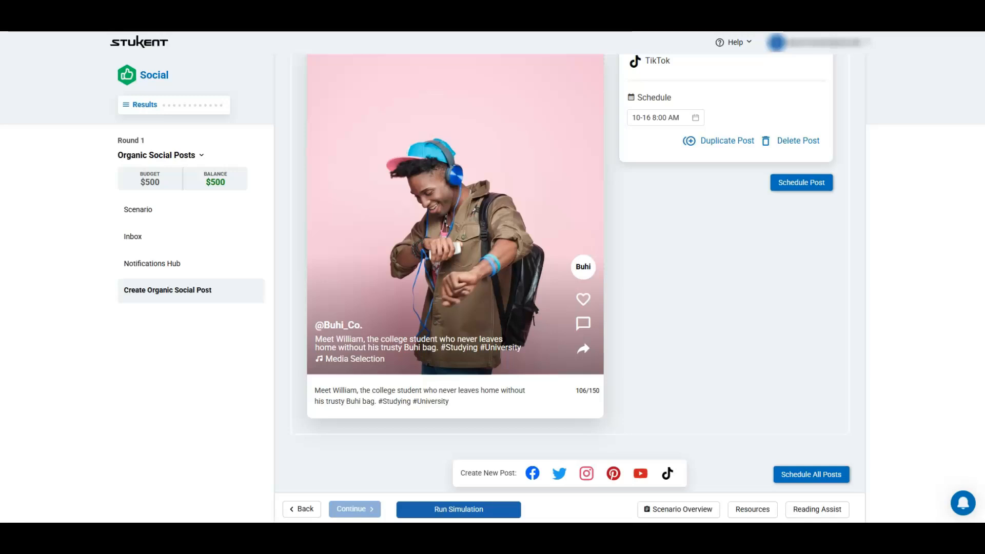
pyautogui.hotkey('ctrl', 'a')
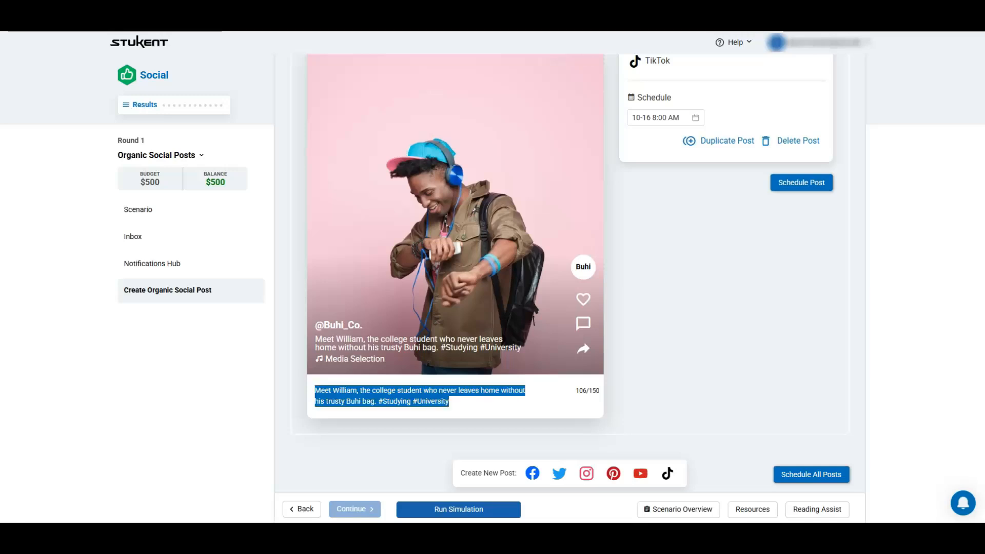
pyautogui.write('From books to laptops, William’s Buhi bag carries it all in style on his college adventures. #Studying #University')
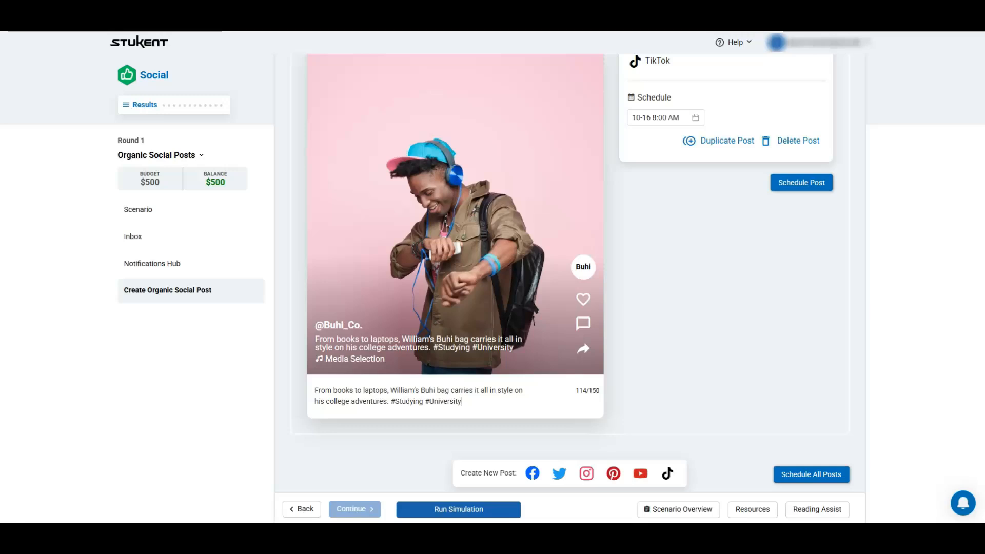
# Mark TikTok's Monday 10 AM slot with an X in the spreadsheet and set the TikTok post's schedule to October 16, 10:00 AM in Stukent.
pyautogui.hotkey('ctrl', 'Tab')
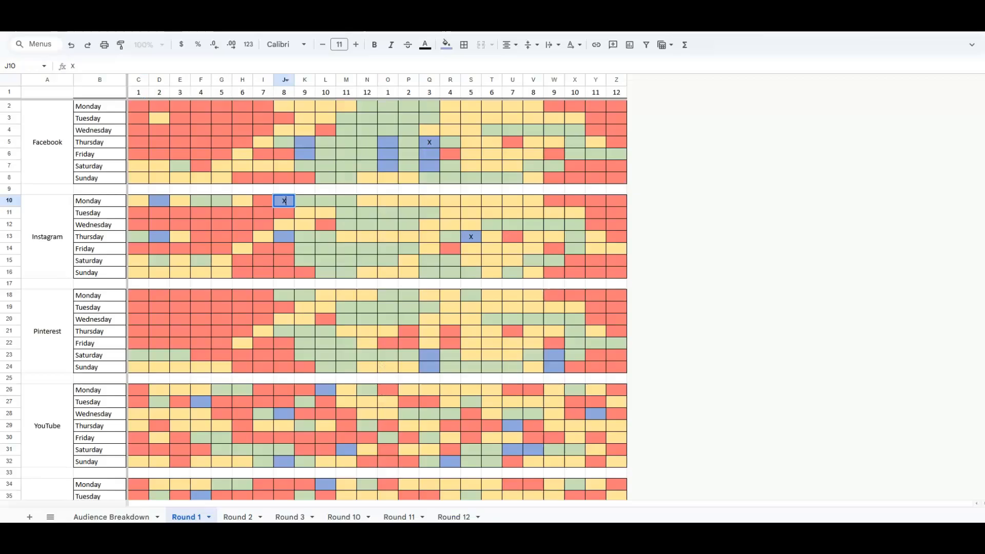
pyautogui.scroll(-3, 376, 300)
pyautogui.scroll(-2, 284, 200)
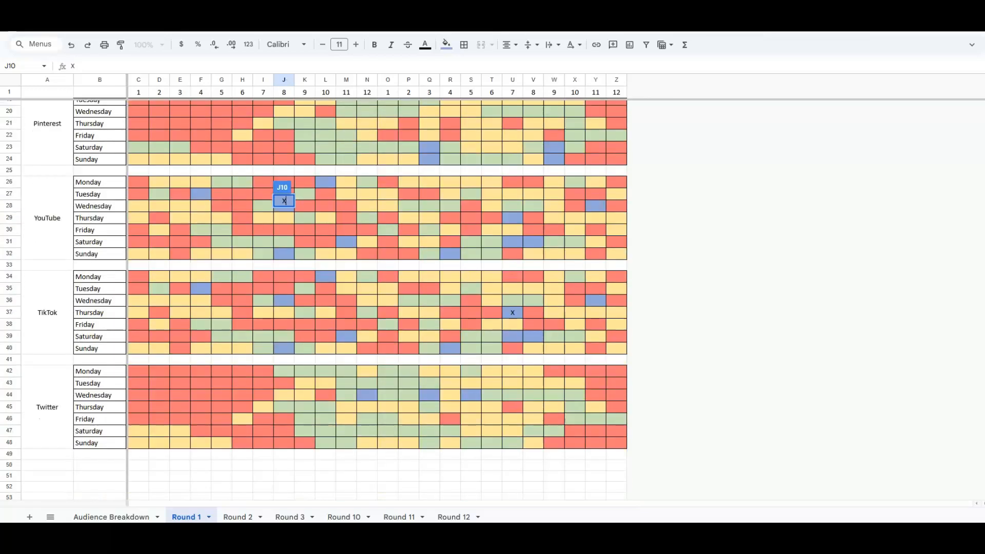
pyautogui.click(325, 277)
pyautogui.write('X')
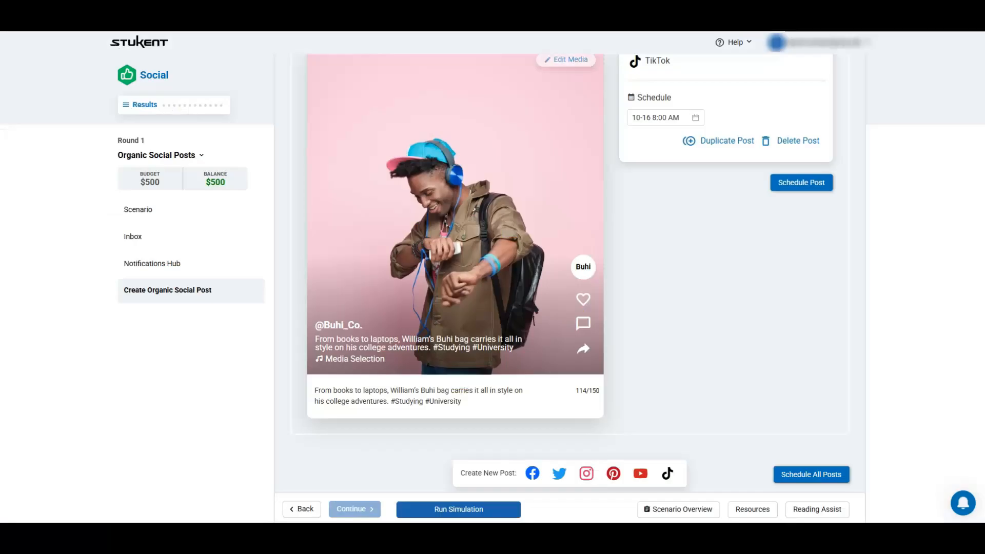
pyautogui.click(665, 117)
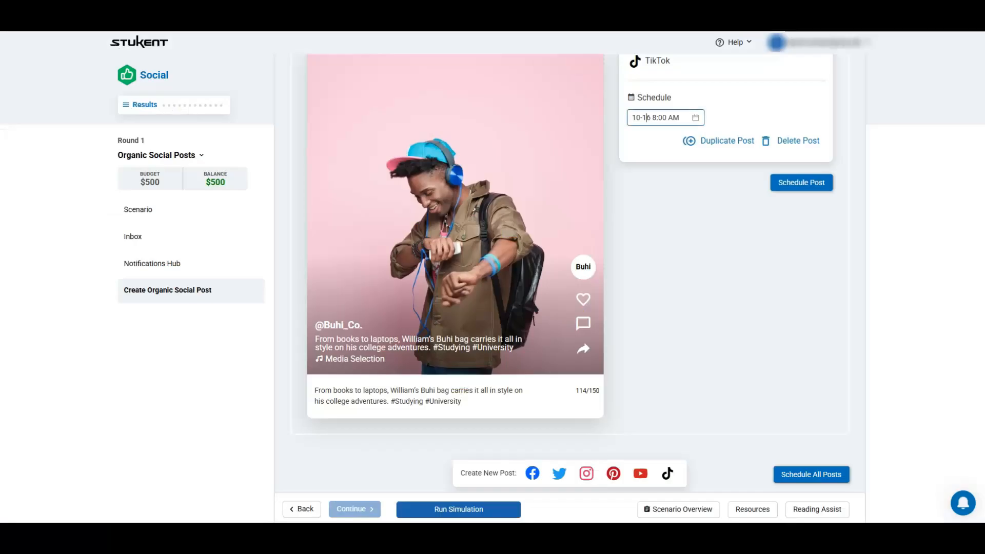
pyautogui.click(845, 276)
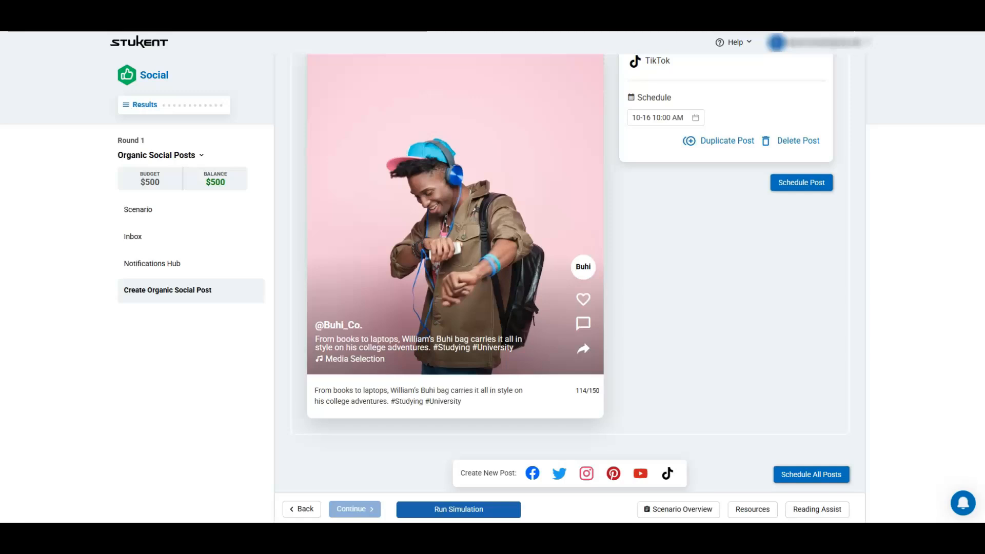
# Duplicate the TikTok post to YouTube and replace its caption with a "Watch to find out!" question about the Buhi class bag, tagged #Studying #University.
pyautogui.click(726, 141)
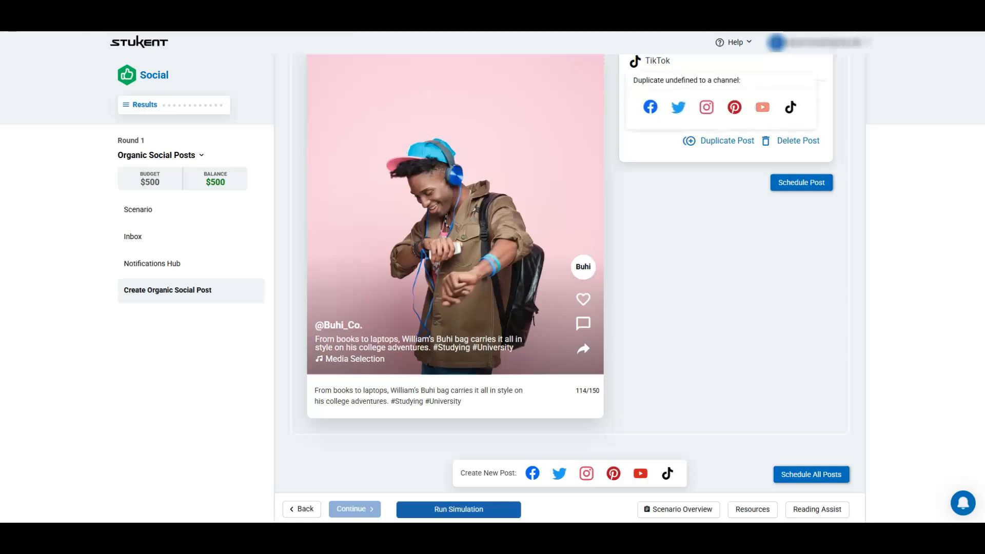
pyautogui.click(762, 107)
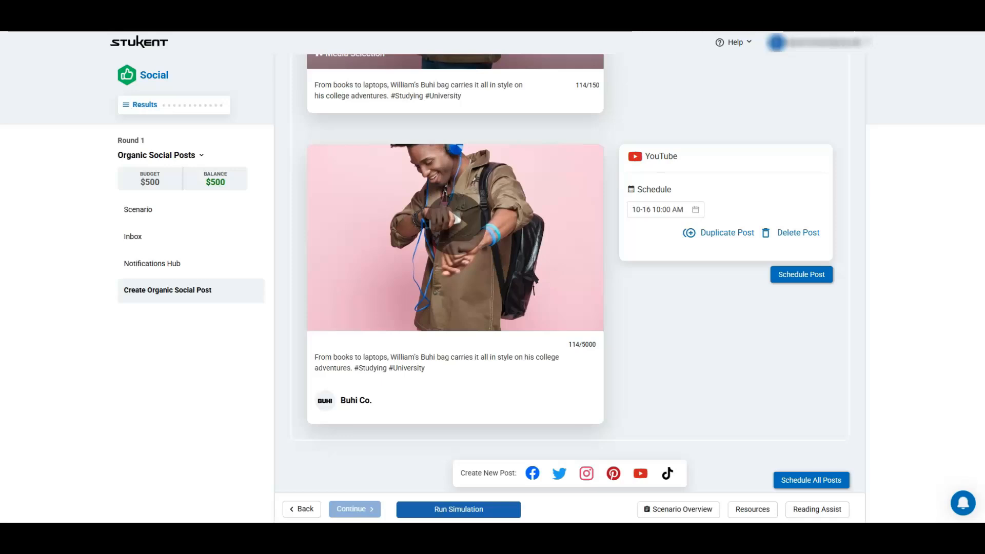
pyautogui.hotkey('ctrl', 'a')
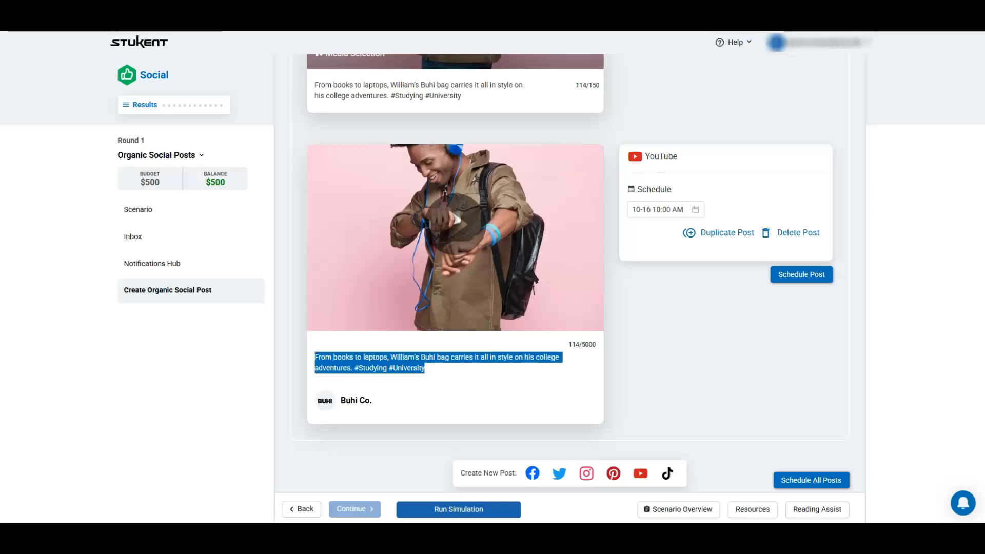
pyautogui.write('Why does William love his Buhi bag for class? Watch to find out! #Studying #University')
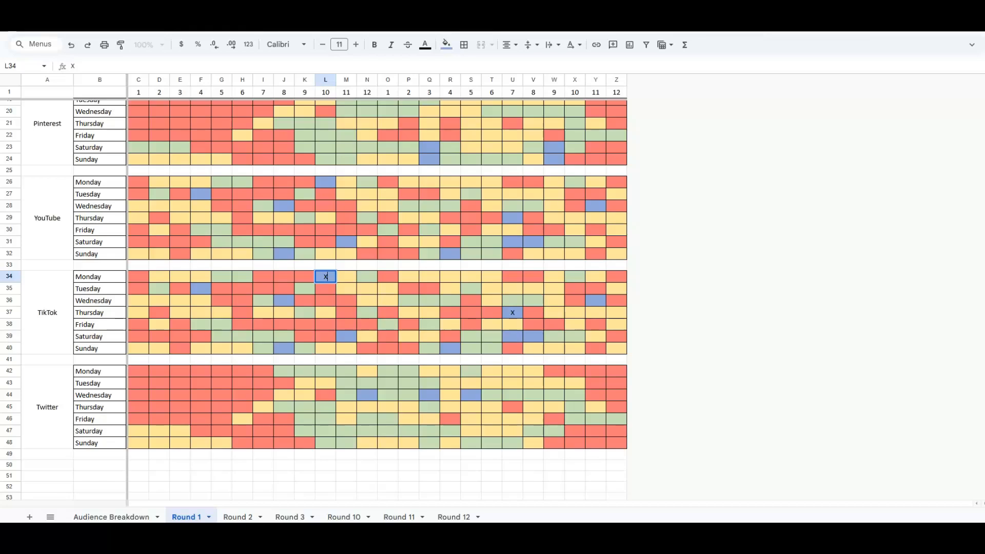
# Mark YouTube's Monday 10 AM slot with an X in the spreadsheet and confirm October 16, 10:00 AM for the YouTube post in Stukent.
pyautogui.click(326, 182)
pyautogui.write('X')
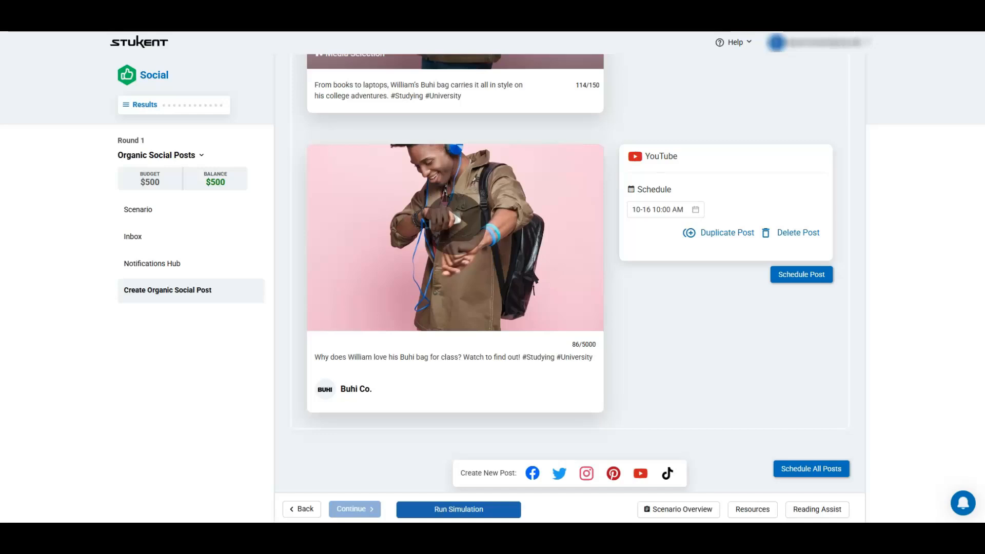
pyautogui.click(677, 210)
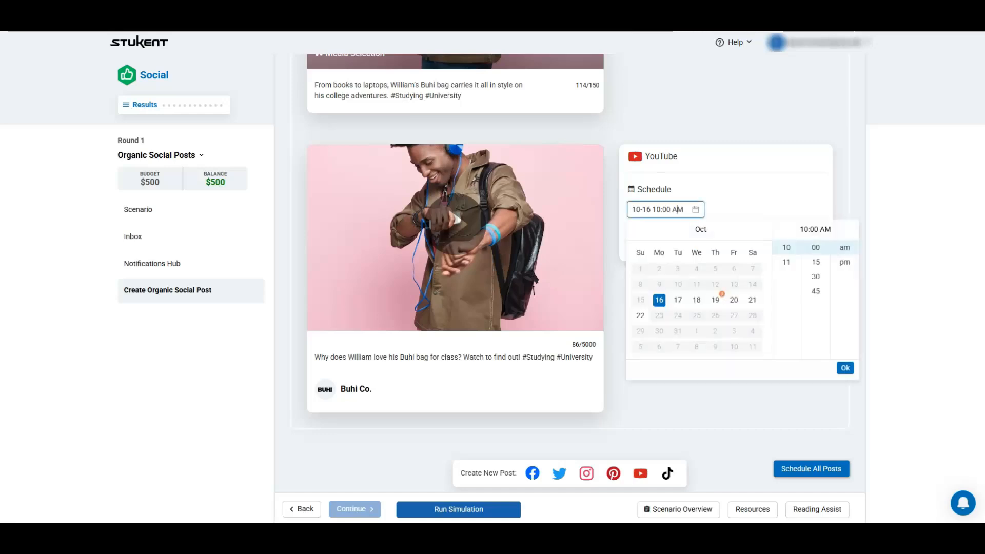
pyautogui.click(845, 368)
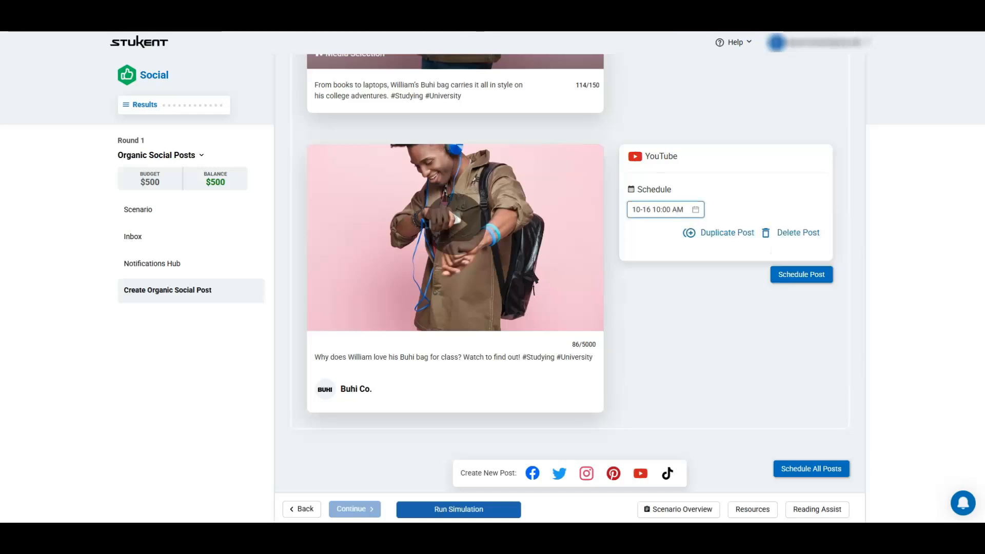
# Schedule the drafted Instagram, TikTok and YouTube posts all at once.
pyautogui.scroll(-2, 569, 267)
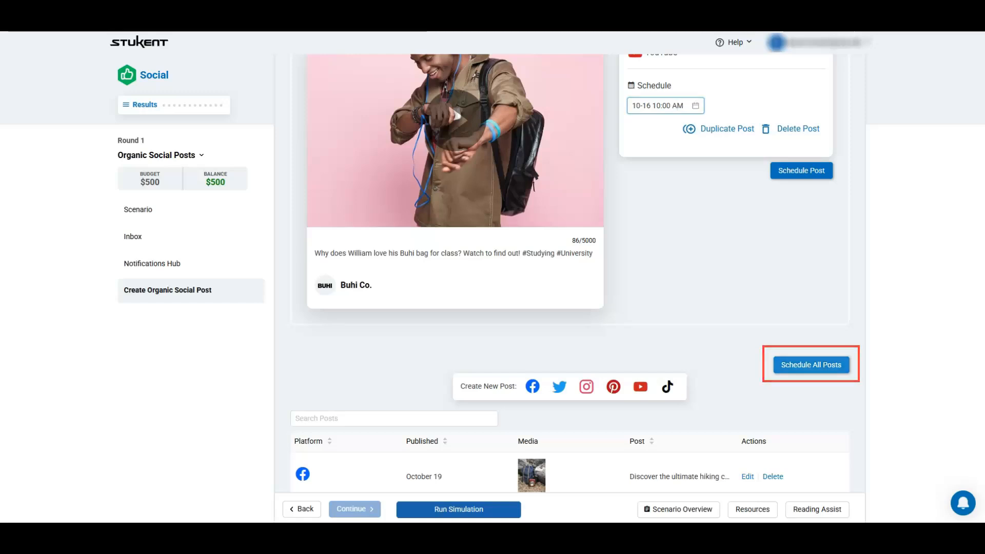
pyautogui.click(810, 365)
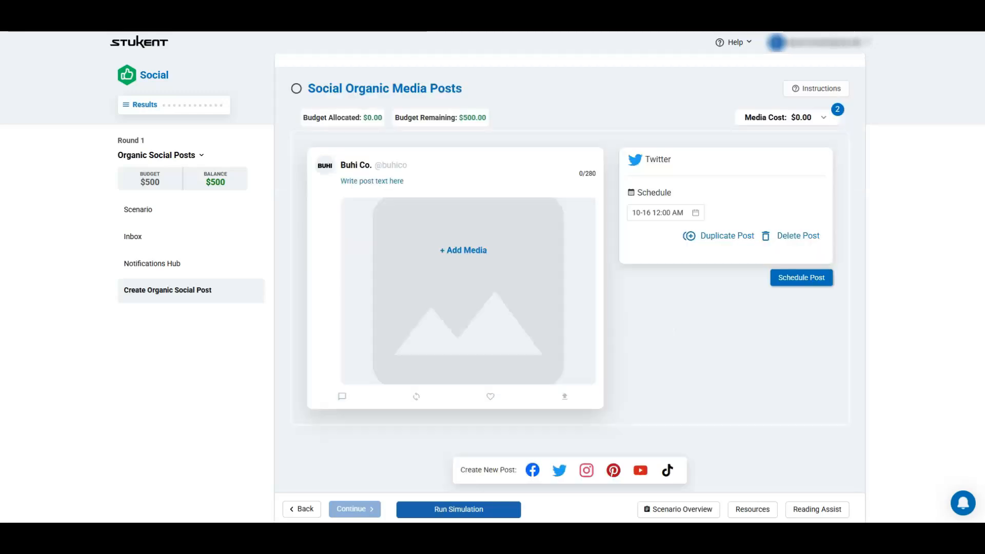
# Add the "Philippines: beach" image to the Twitter post and caption it about island hopping with a Buhi backpack, tagged #Travel.
pyautogui.click(464, 250)
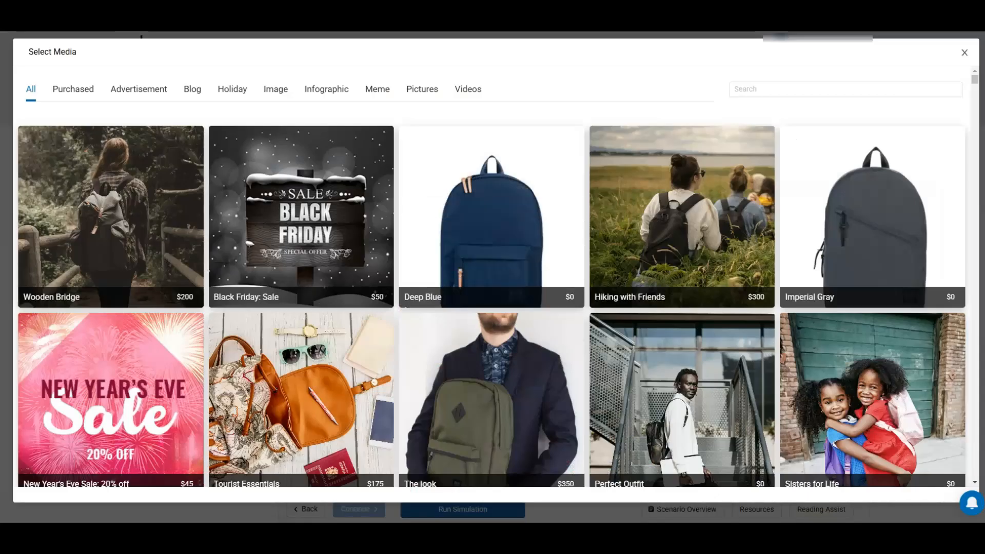
pyautogui.click(275, 89)
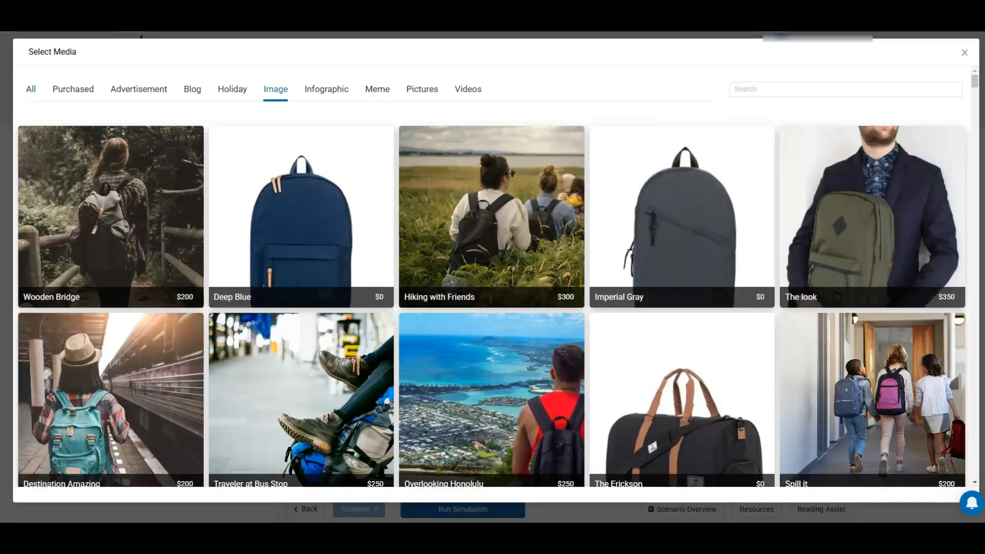
pyautogui.click(845, 89)
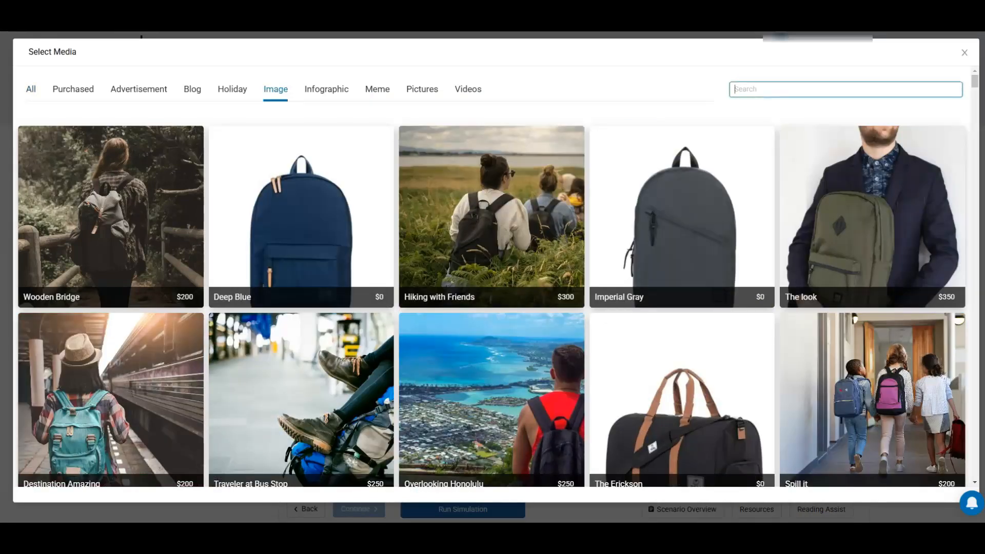
pyautogui.write('Beach')
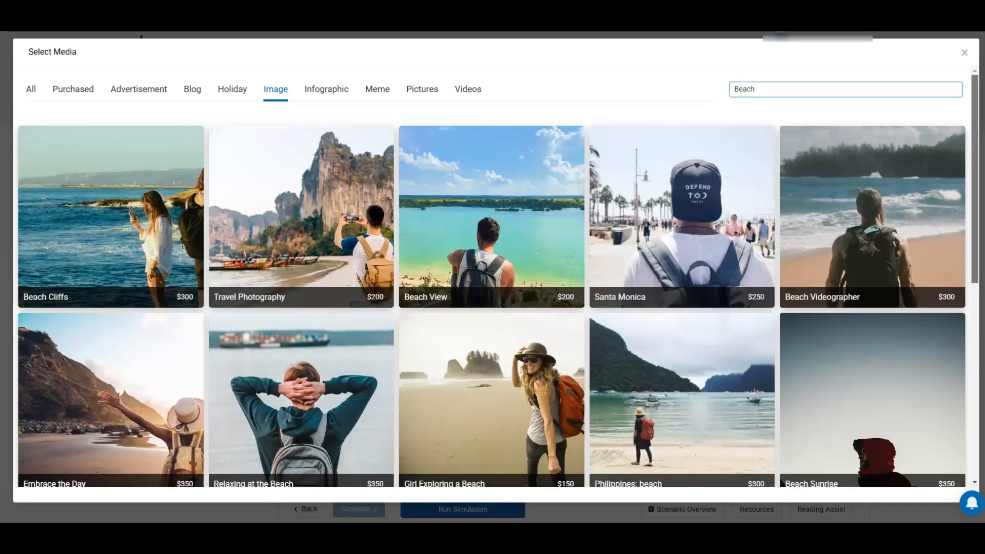
pyautogui.scroll(-6, 491, 276)
pyautogui.scroll(-3, 491, 275)
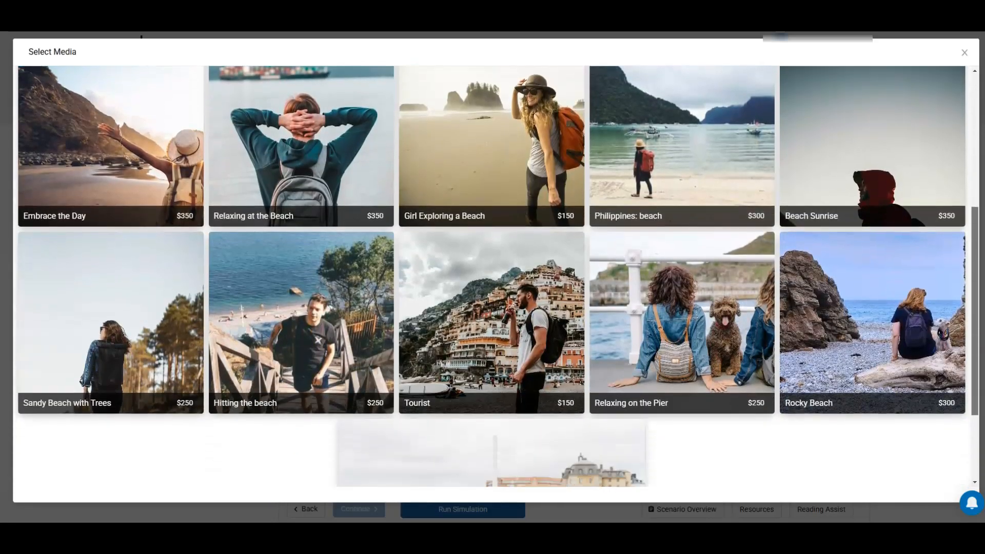
pyautogui.scroll(6, 491, 276)
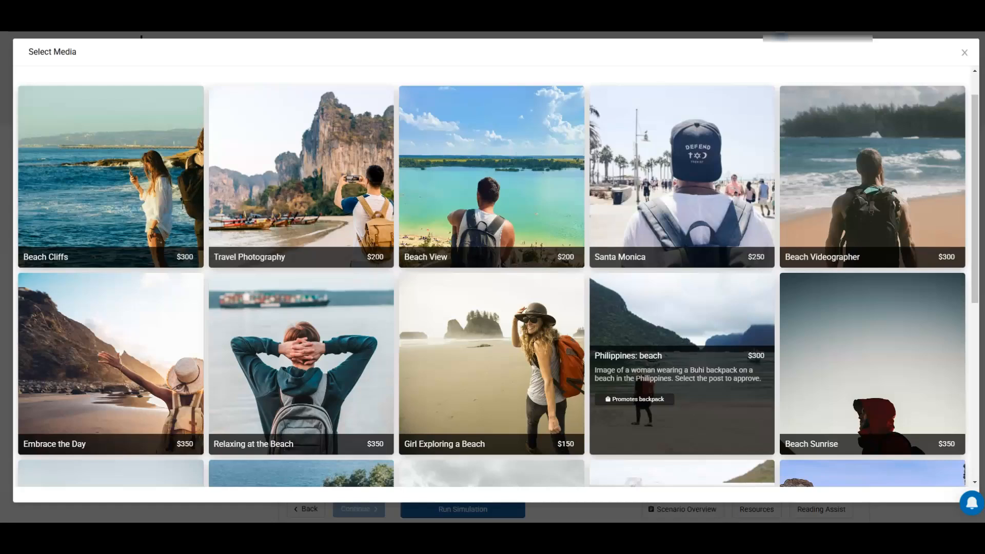
pyautogui.click(682, 364)
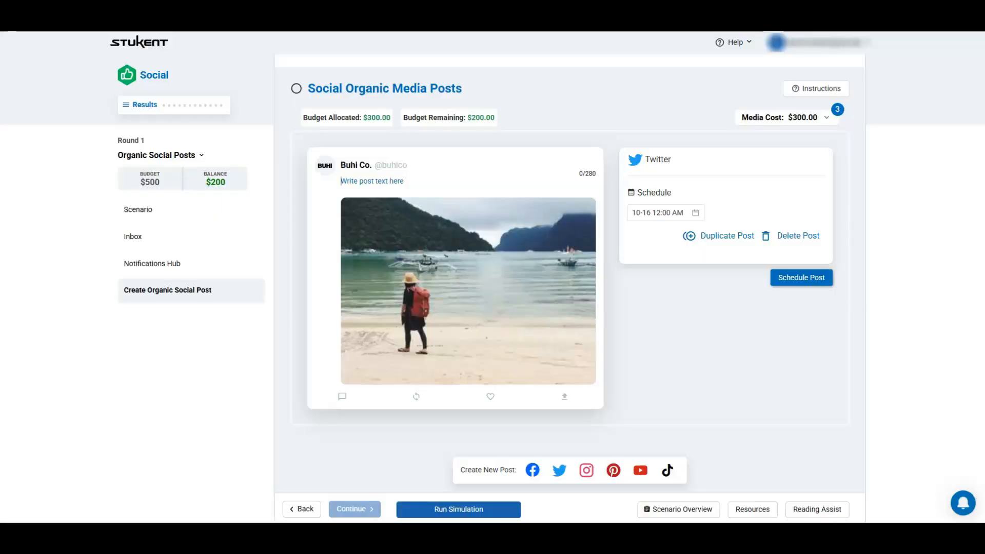
pyautogui.write("Island hopping in the Philippines with my Buhi backpack! Where's your next adventure? #Travel")
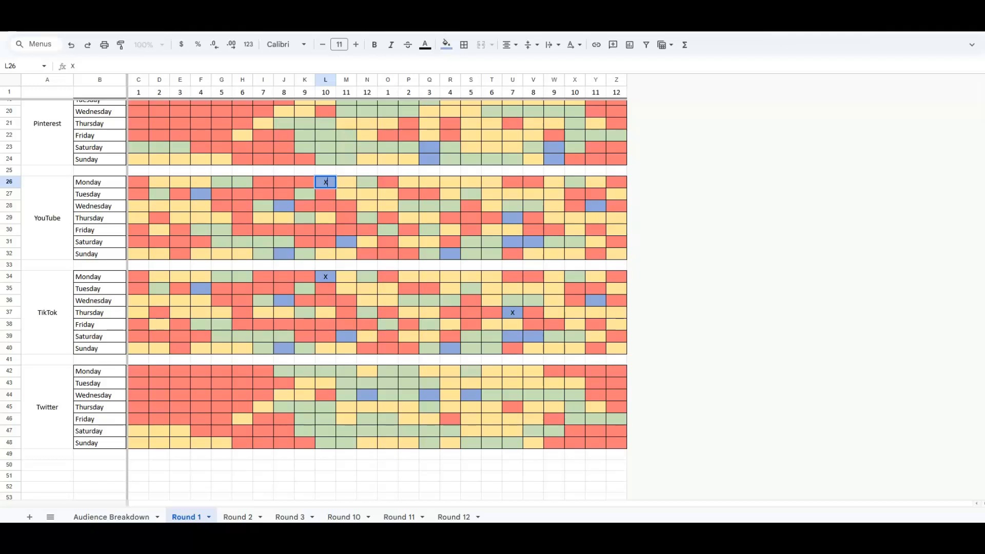
# Mark Twitter's Wednesday 12 PM slot with an X in the spreadsheet and set the Twitter post's schedule to October 18, 12:00 PM in Stukent.
pyautogui.click(367, 395)
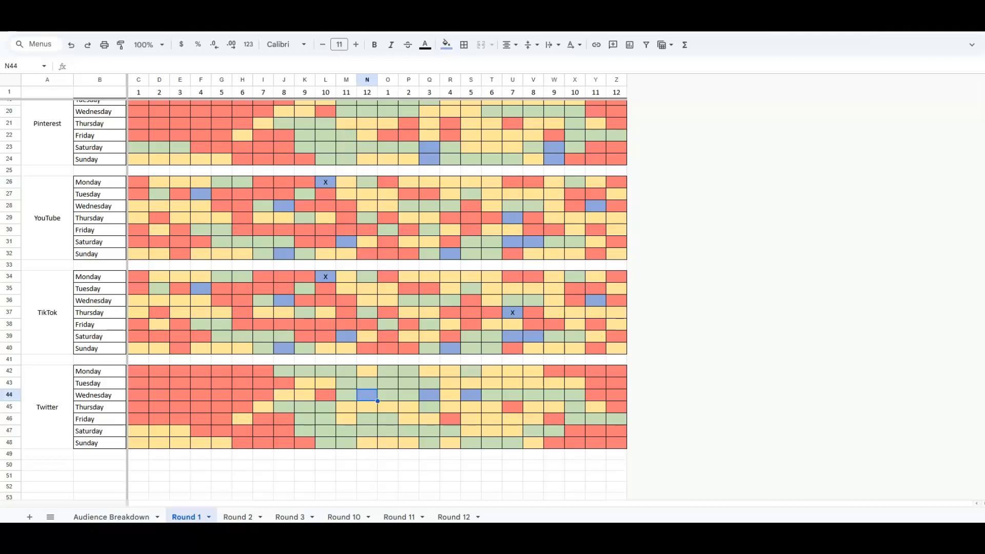
pyautogui.write('X')
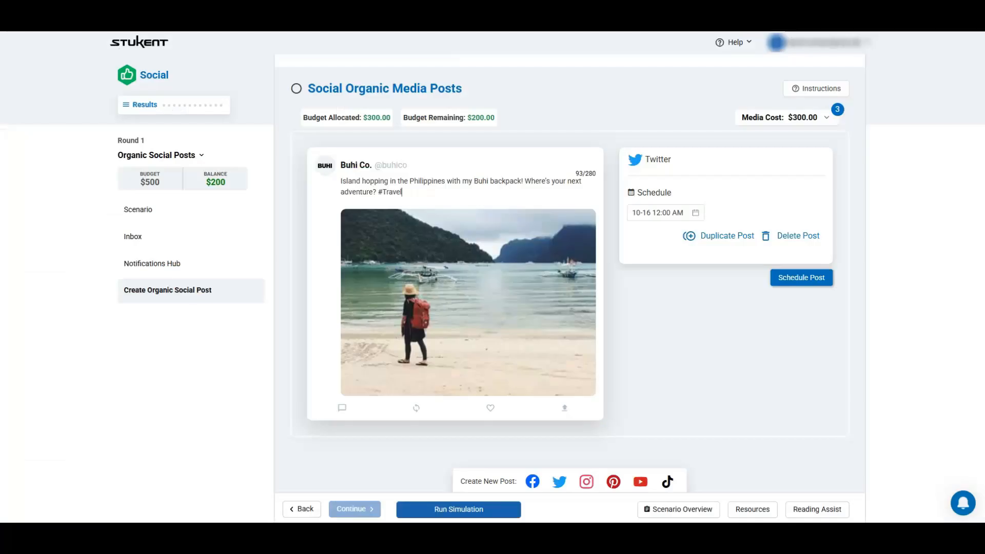
pyautogui.click(665, 213)
pyautogui.click(696, 303)
pyautogui.click(844, 264)
pyautogui.click(845, 370)
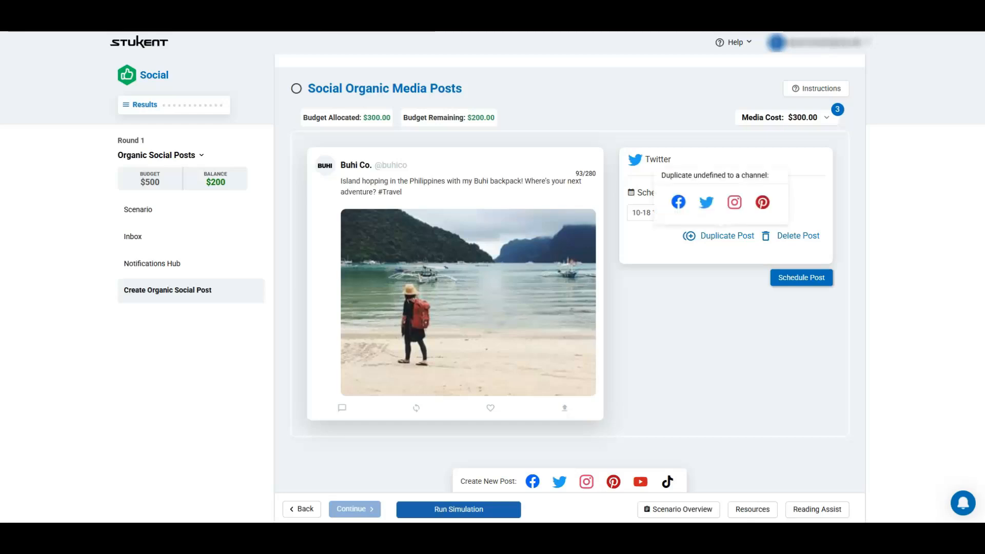
# Duplicate the Twitter post to Pinterest and replace its caption with one about tropical escapes and dream travel destinations, tagged #Philippines #Adventure.
pyautogui.click(762, 202)
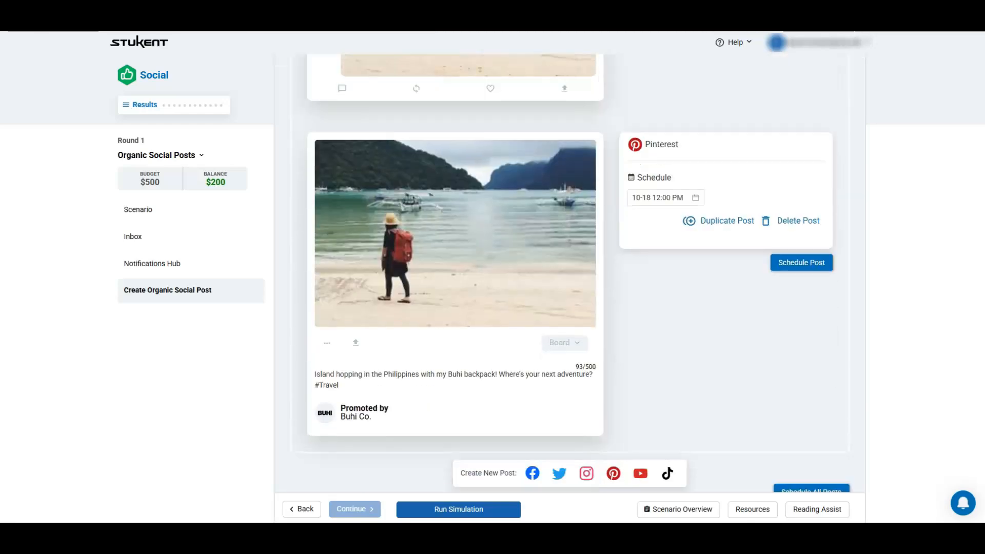
pyautogui.tripleClick(533, 374)
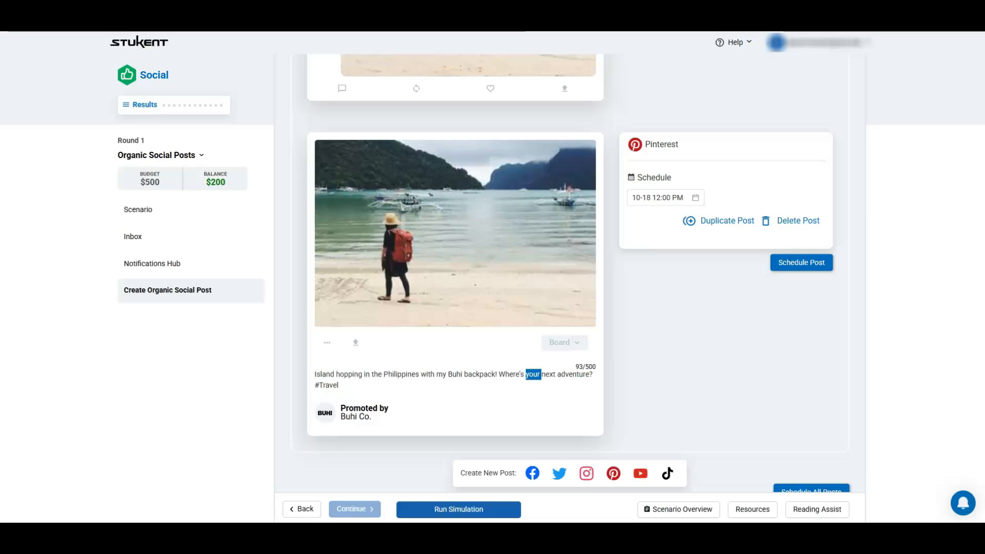
pyautogui.write("Tropical escapes made easy with the perfect travel backpack. What's your dream travel destination? #Philippines #Adventure")
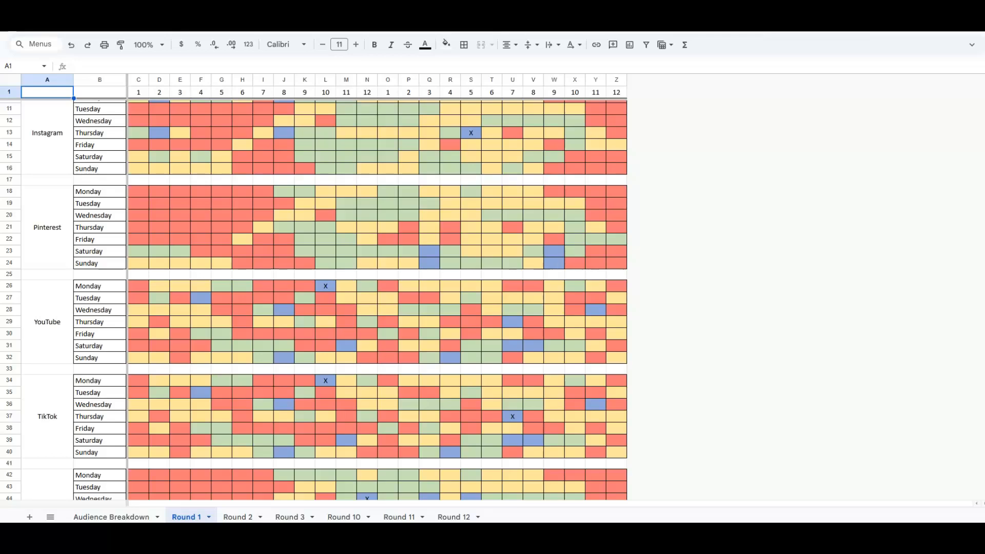
# Mark Pinterest's Saturday 3 PM slot with an X in the spreadsheet and set the Pinterest post's schedule to October 21, 3:00 PM in Stukent.
pyautogui.click(430, 251)
pyautogui.write('X')
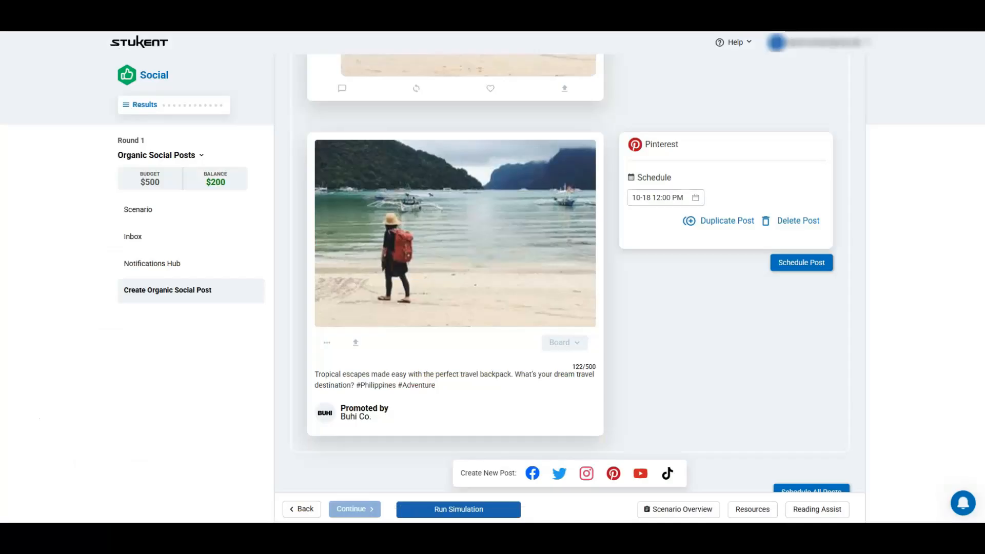
pyautogui.click(659, 197)
pyautogui.click(753, 287)
pyautogui.click(781, 250)
pyautogui.click(845, 356)
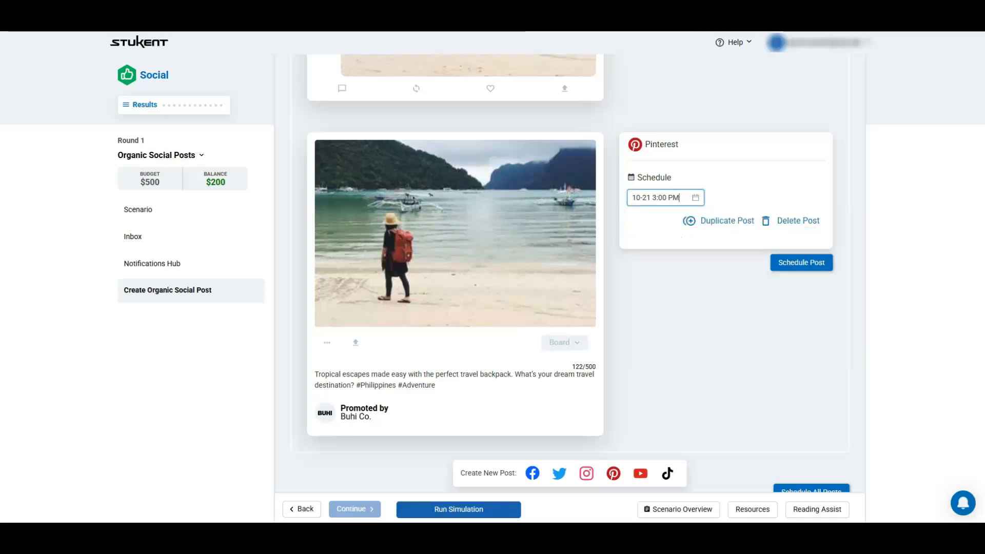
# Duplicate the Pinterest post to Facebook and replace its caption with a "Sun, sand, and adventure in the Philippines!" beach question, tagged #Travel.
pyautogui.click(726, 220)
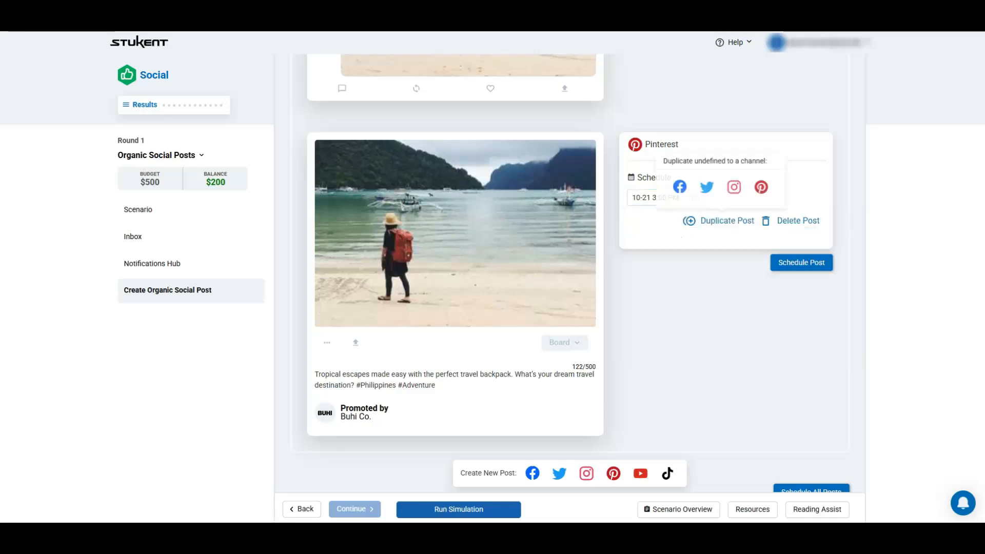
pyautogui.click(678, 187)
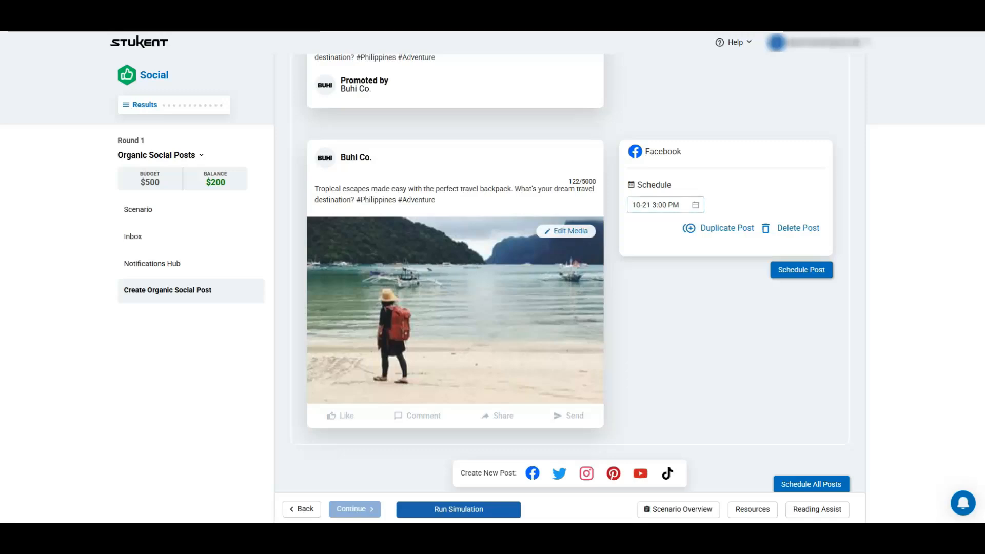
pyautogui.tripleClick(513, 189)
pyautogui.write('Sun, sand, and adventure in the Philippines! If you could visit any beach right now, where would it be? #Travel')
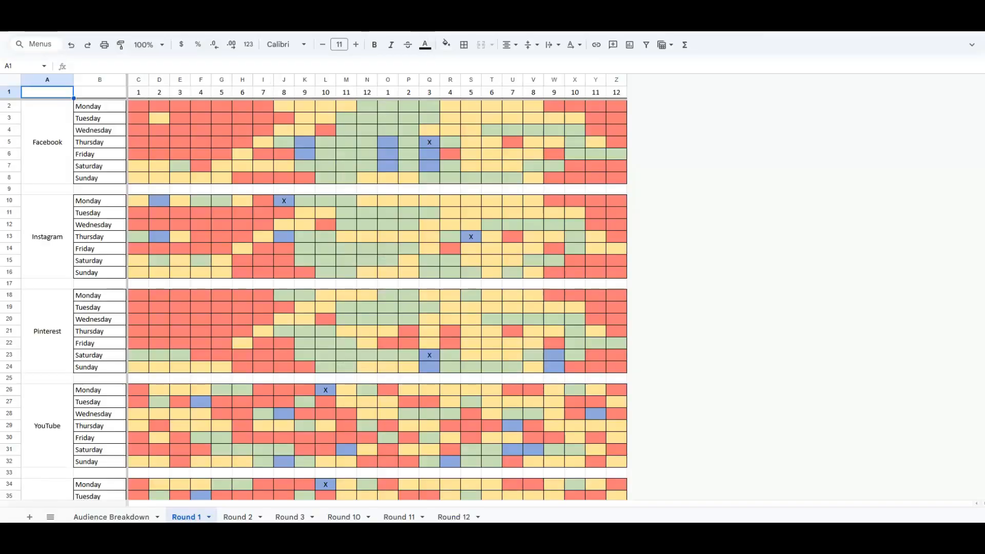
# Select Facebook's Saturday 3 PM slot in the spreadsheet and confirm October 21, 3:00 PM for the Facebook post in Stukent.
pyautogui.click(429, 166)
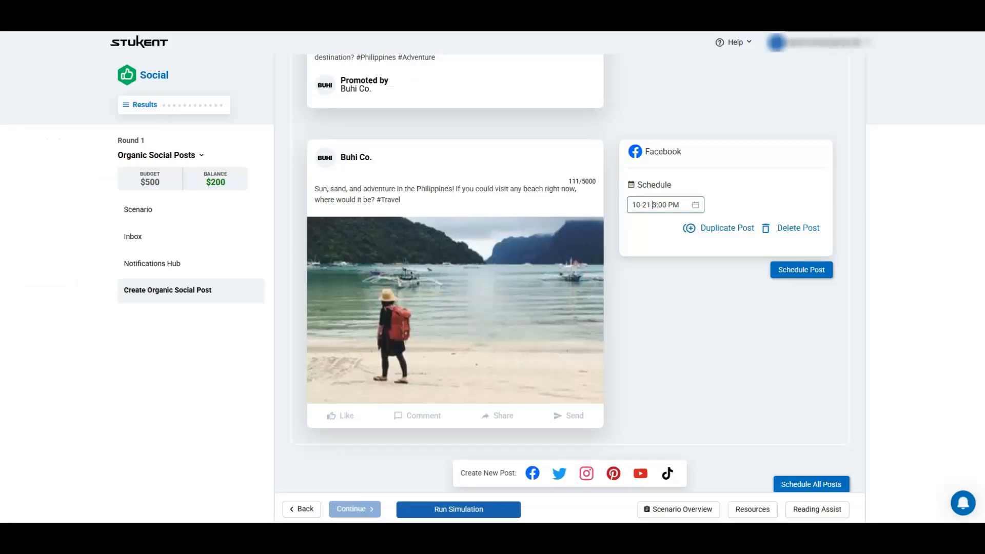
pyautogui.click(652, 205)
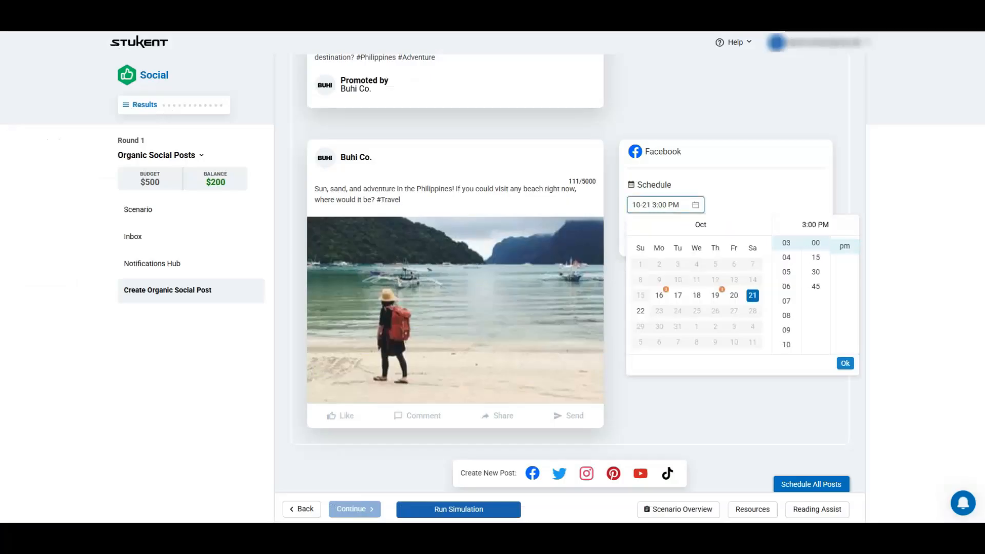
pyautogui.click(844, 363)
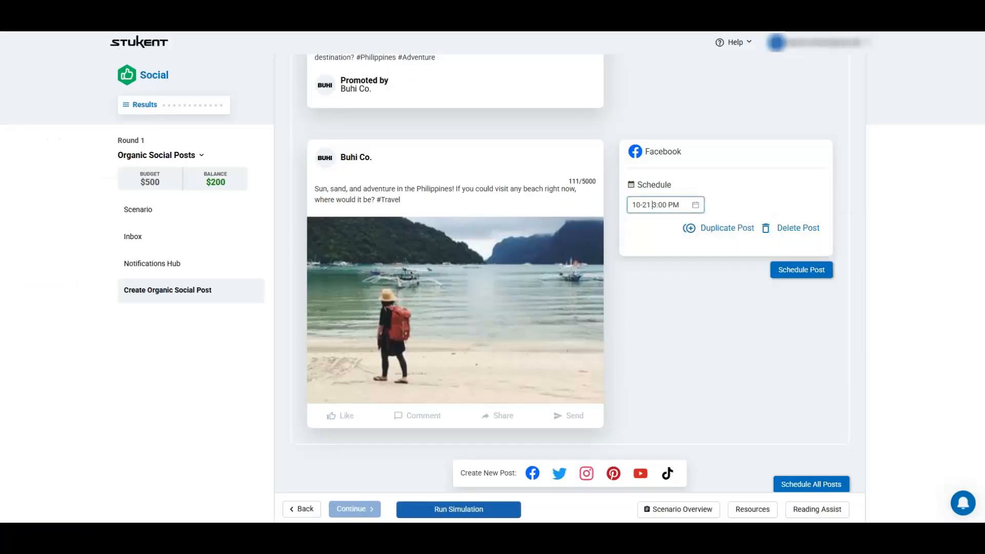
# Schedule the drafted Twitter, Pinterest and Facebook posts all at once and run the Round 1 simulation without spending the remaining budget.
pyautogui.scroll(-4, 569, 262)
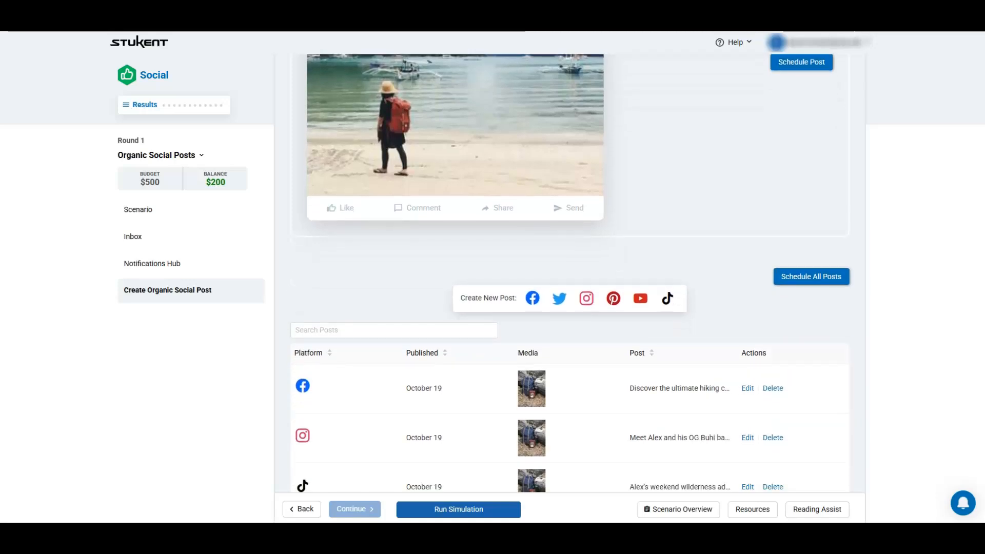
pyautogui.click(811, 276)
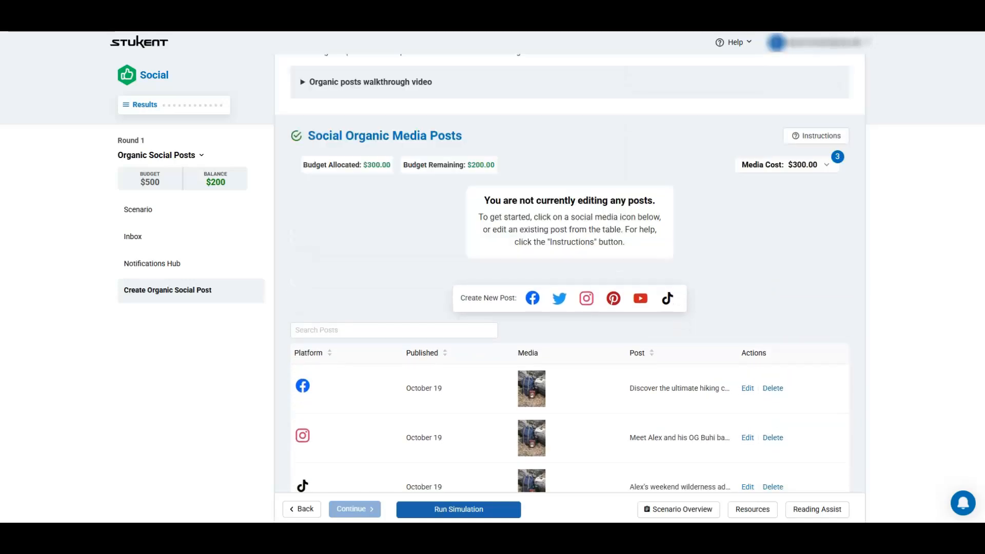
pyautogui.scroll(-6, 569, 272)
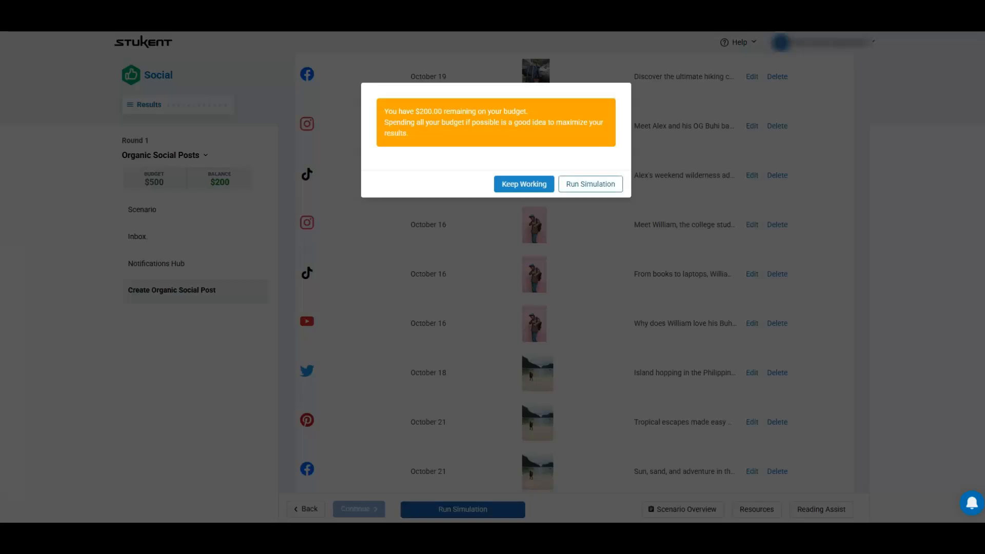
pyautogui.press('Return')
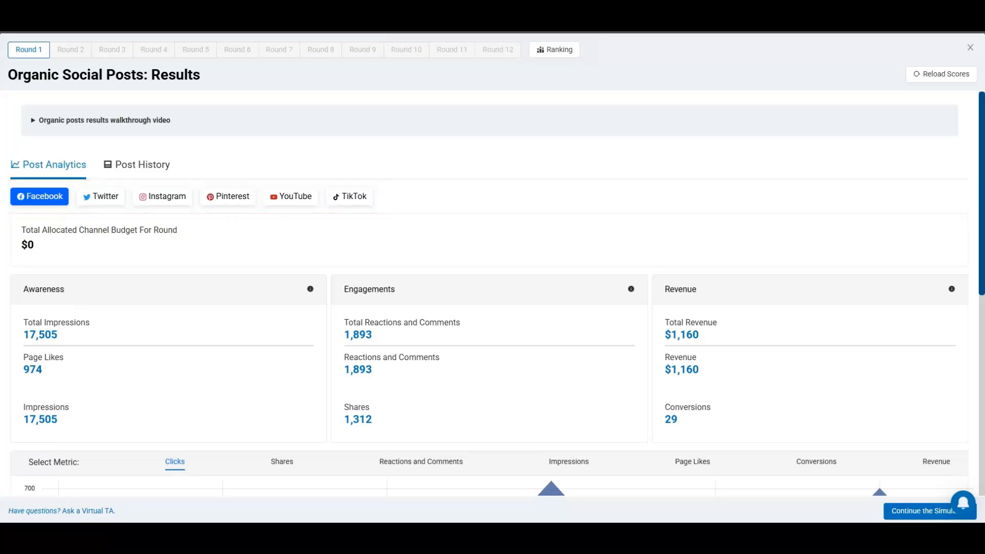
# Review Facebook's Round 1 post analytics, including awareness, engagement and revenue figures, the clicks chart and the individual post results.
pyautogui.click(137, 164)
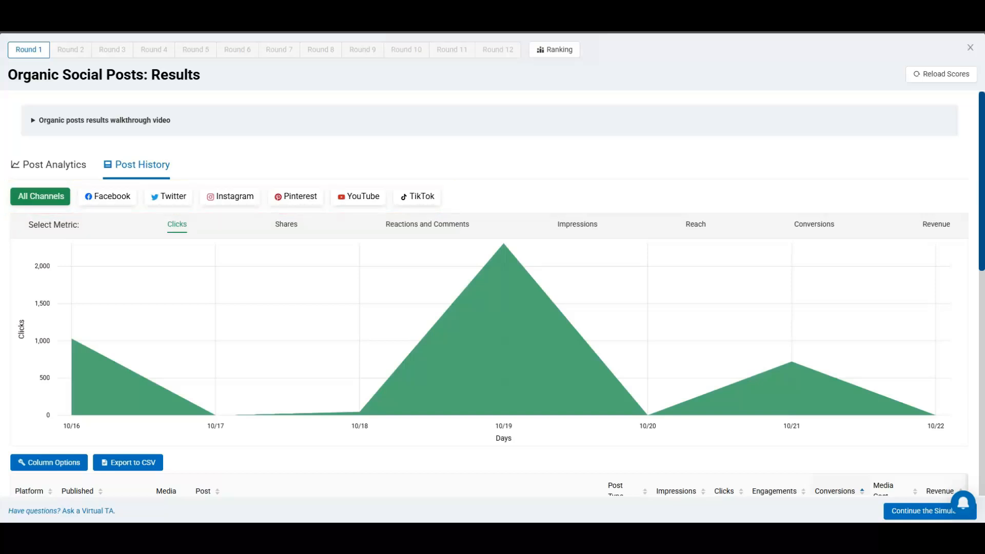
pyautogui.click(54, 164)
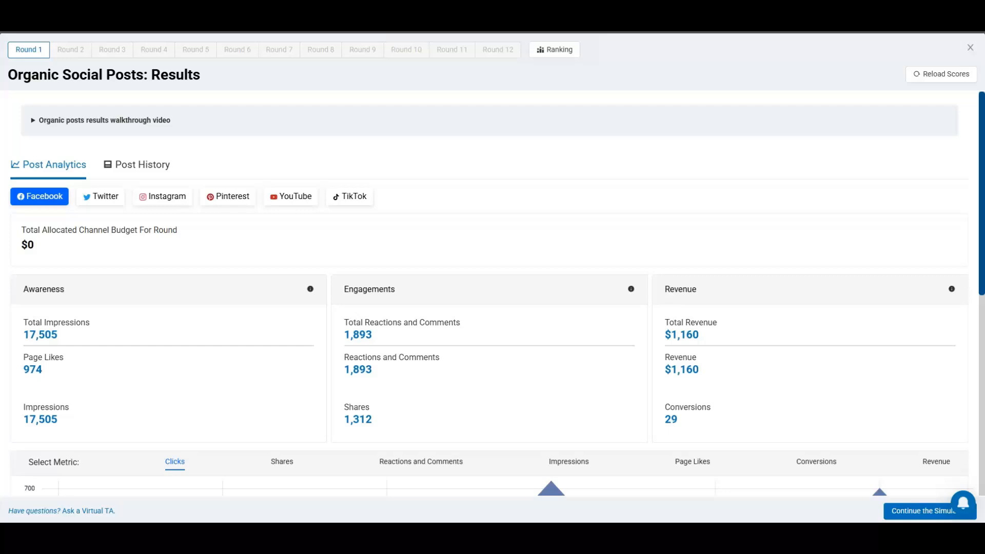
pyautogui.scroll(-3, 493, 292)
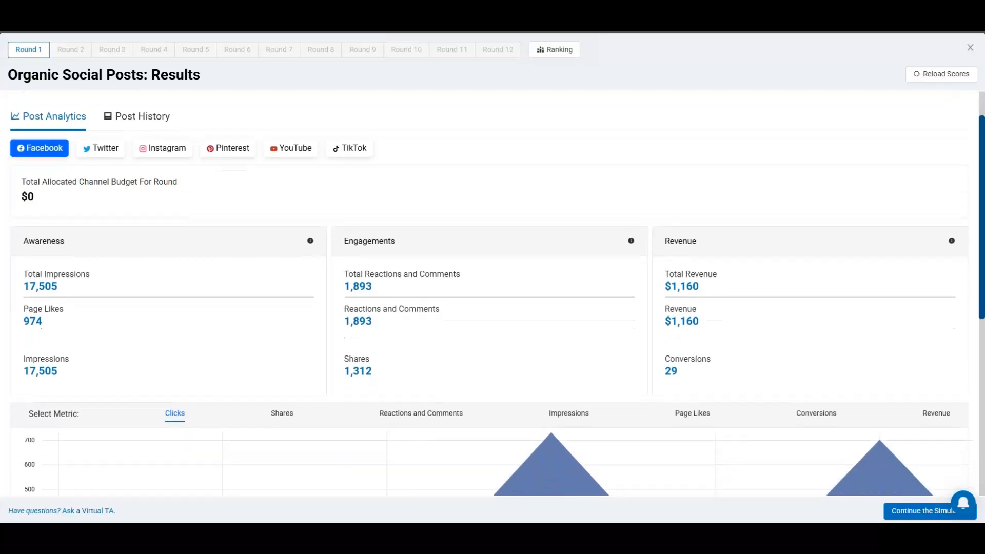
pyautogui.scroll(-5, 493, 292)
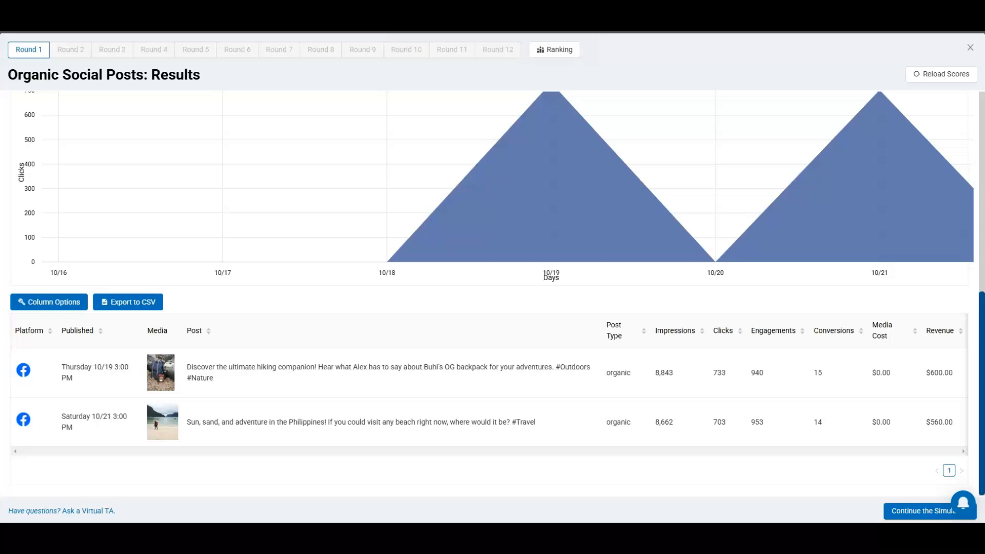
pyautogui.scroll(8, 492, 292)
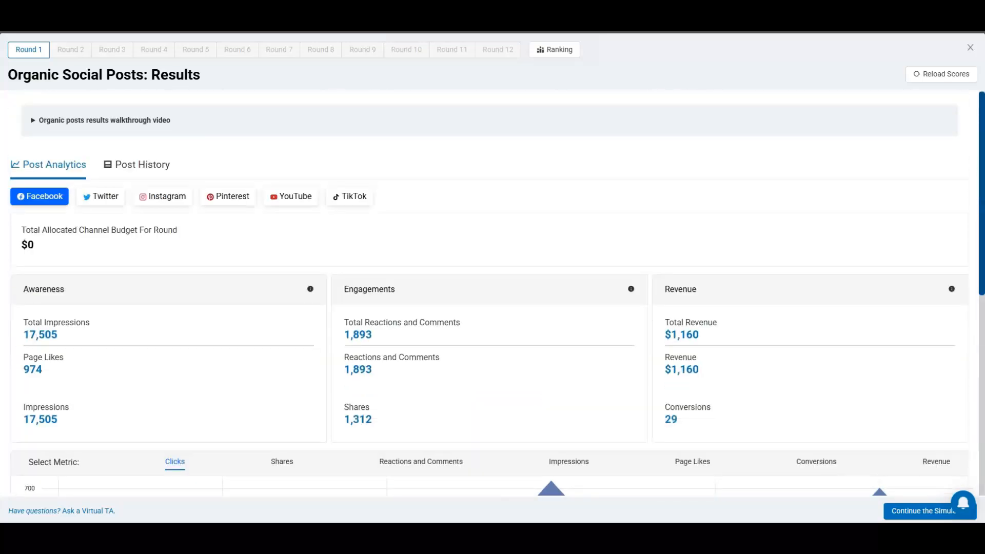
# Show the Round 1 post history for all channels and sort the posts by impressions, highest first.
pyautogui.click(136, 165)
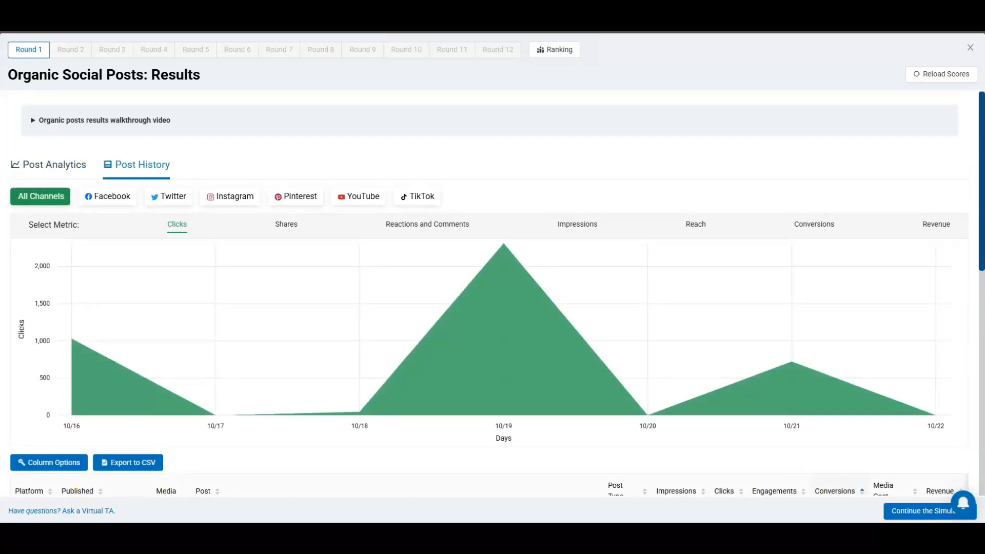
pyautogui.scroll(-9, 153, 325)
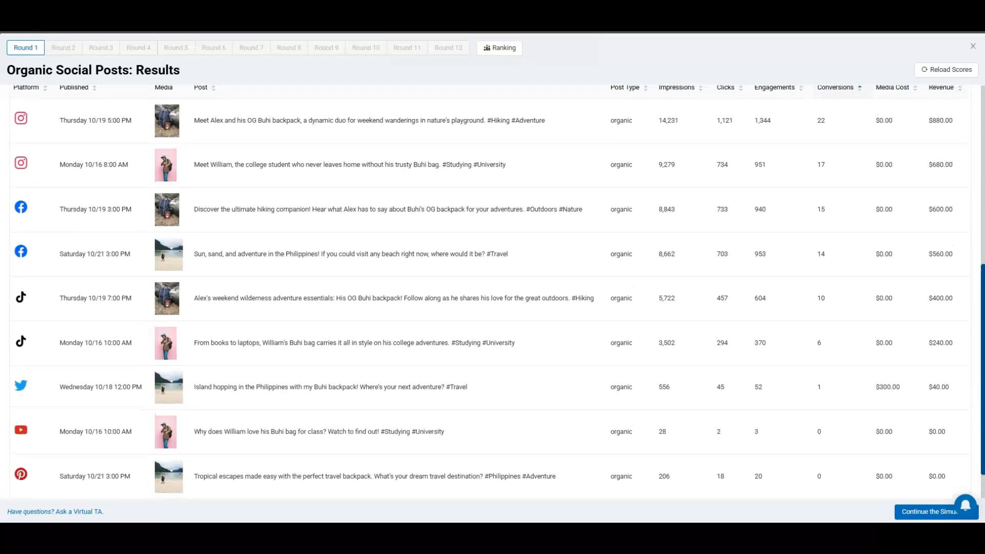
pyautogui.click(677, 95)
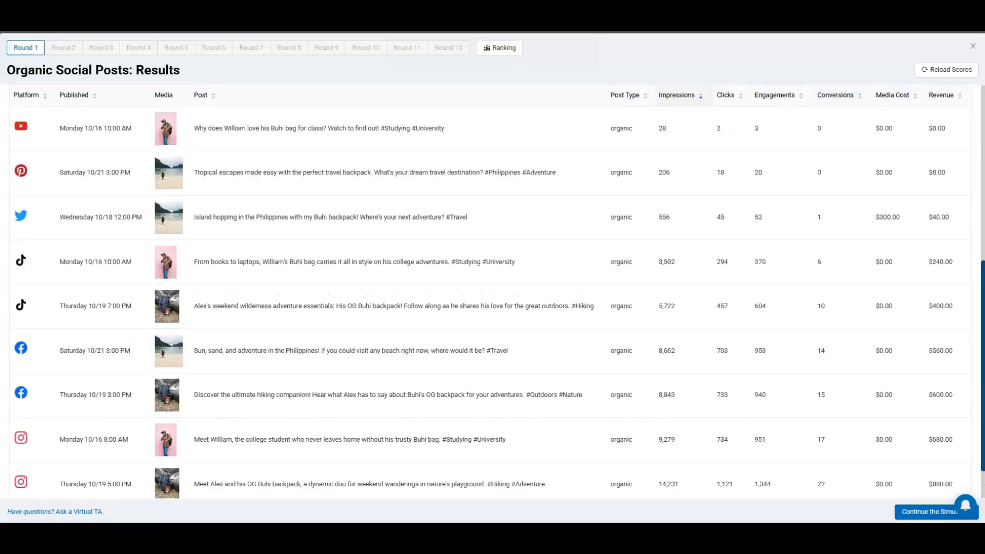
pyautogui.click(677, 95)
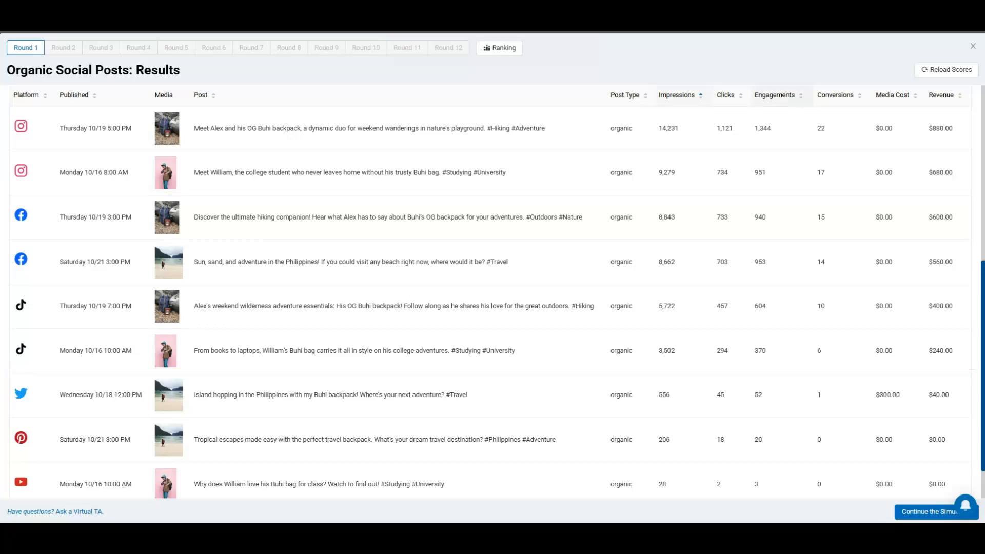
# Compare the posts by sorting the history by engagements and by conversions, highest first.
pyautogui.click(775, 95)
pyautogui.click(776, 96)
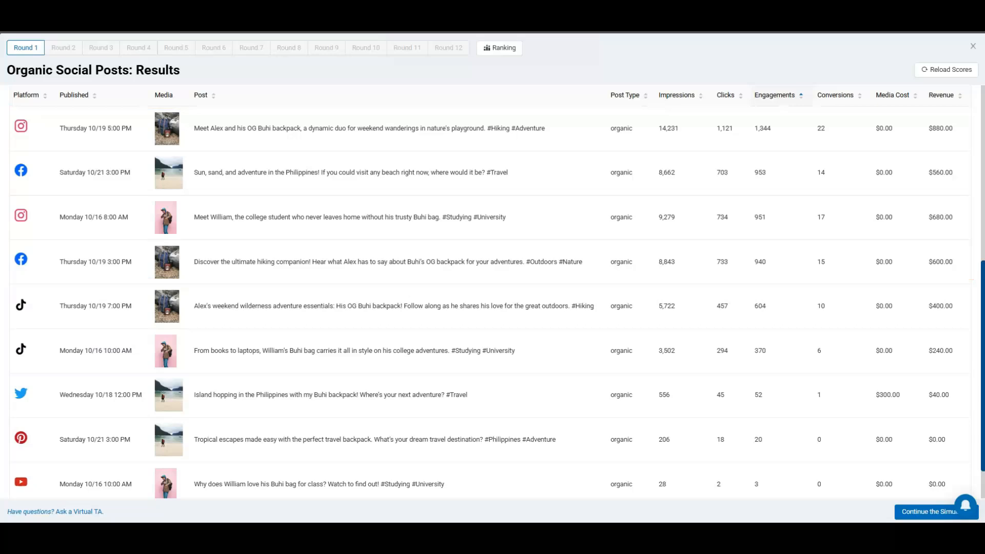
pyautogui.click(839, 96)
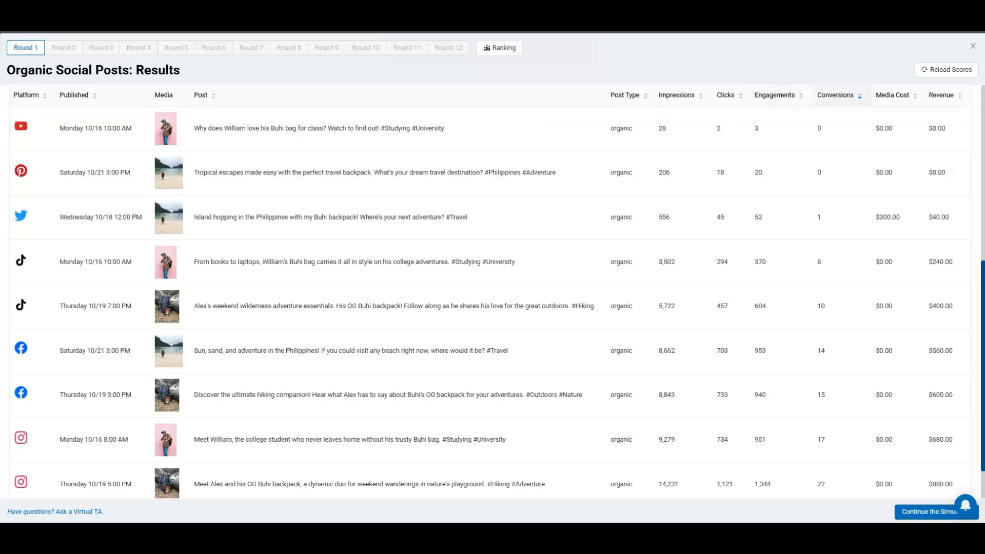
pyautogui.click(838, 95)
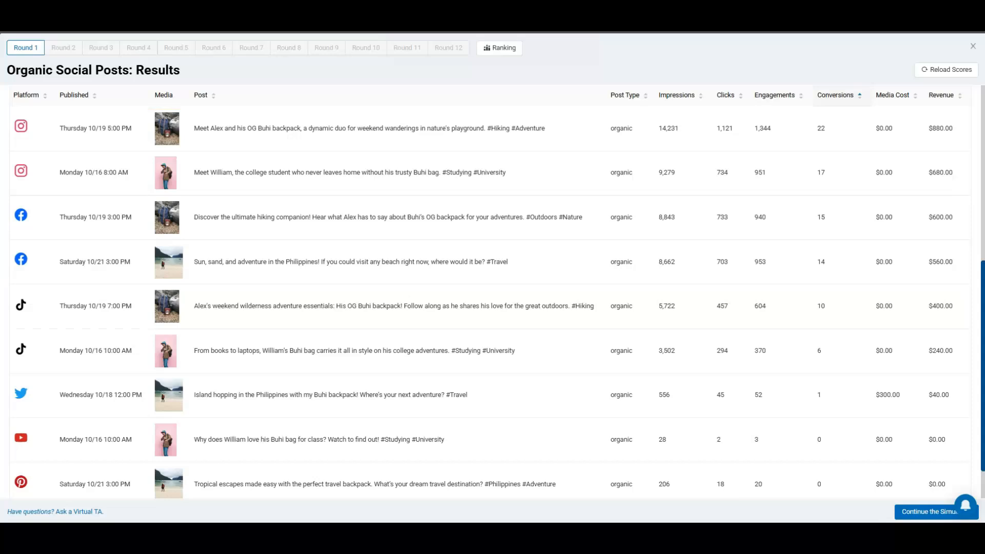
pyautogui.scroll(2, 493, 292)
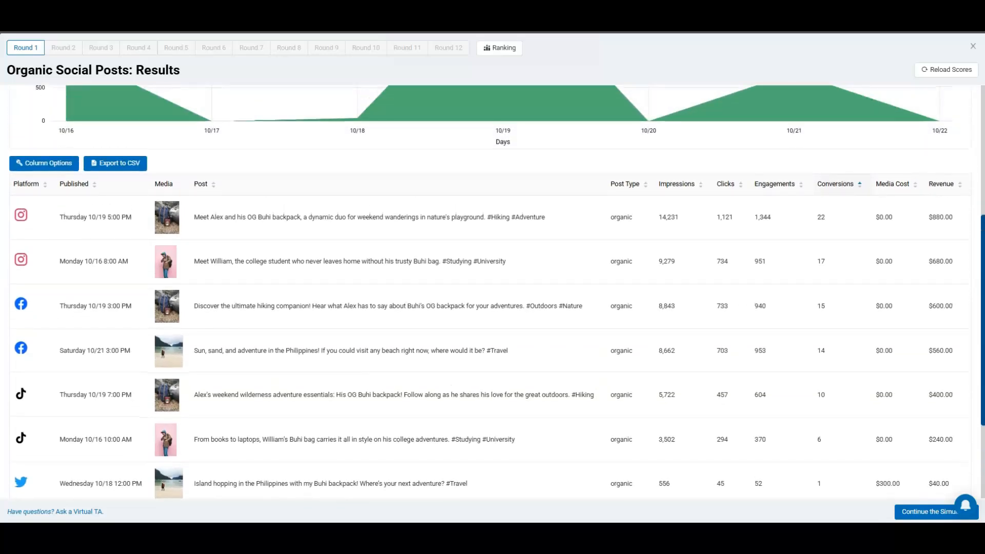